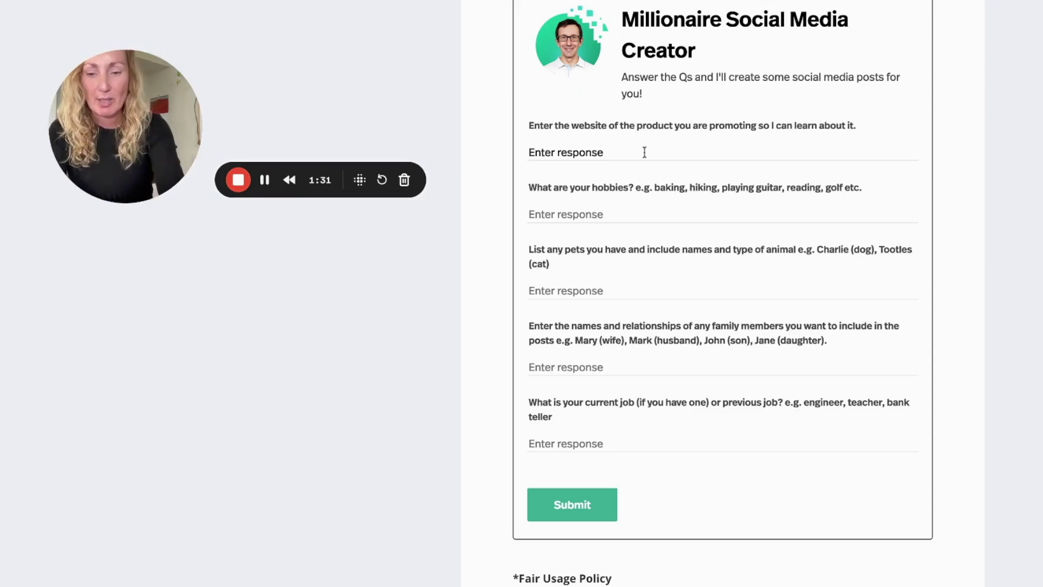
Step: Paste the product website, list hobbies 'Netball, hiking, gym junkie' and answer 'n/a' for pets
type("https://live.aipartnerprofit.com/your-partner-invite")
left_click(596, 219)
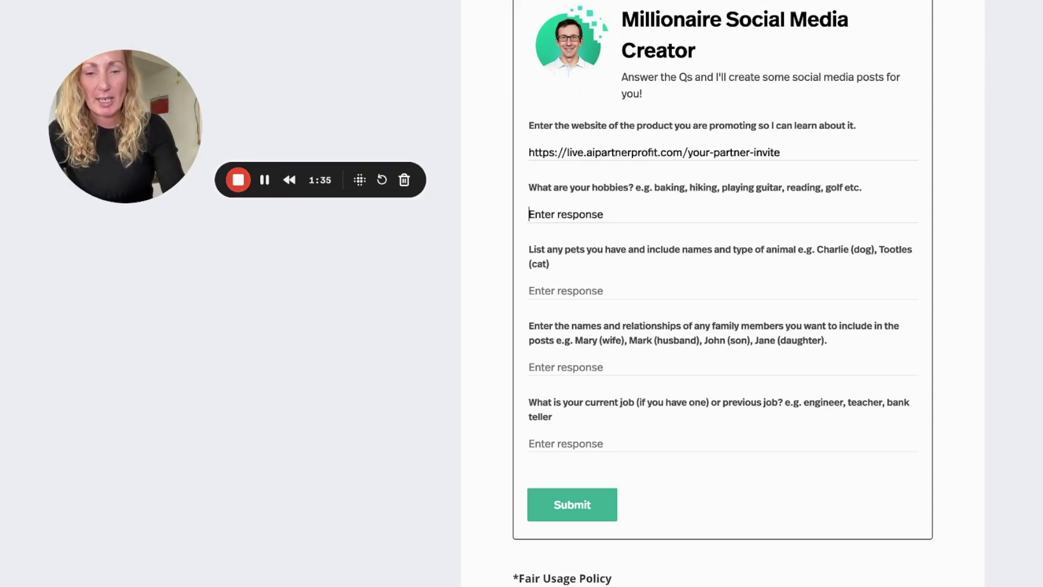
type("Netball")
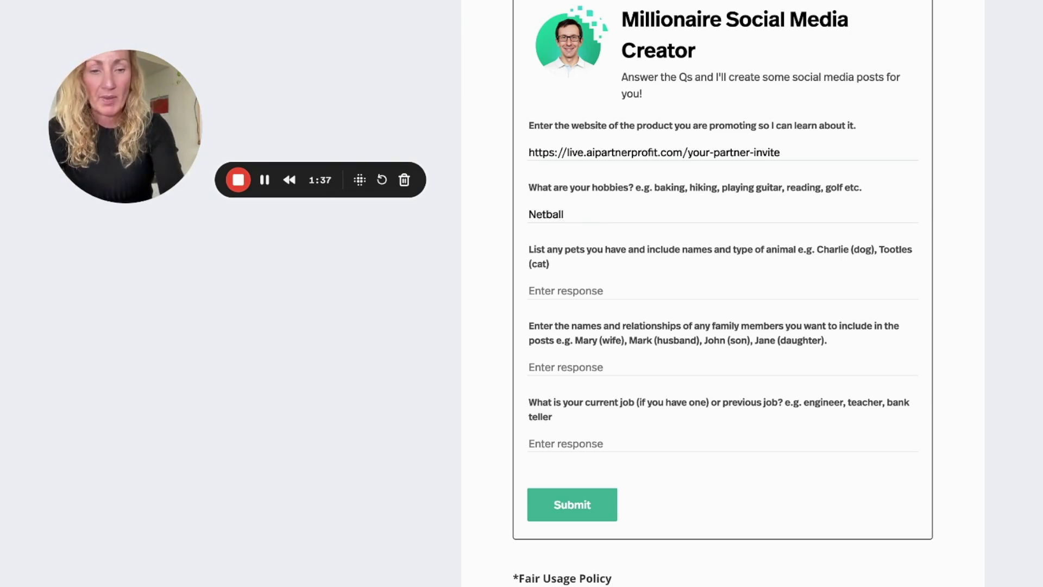
type(", hiking ")
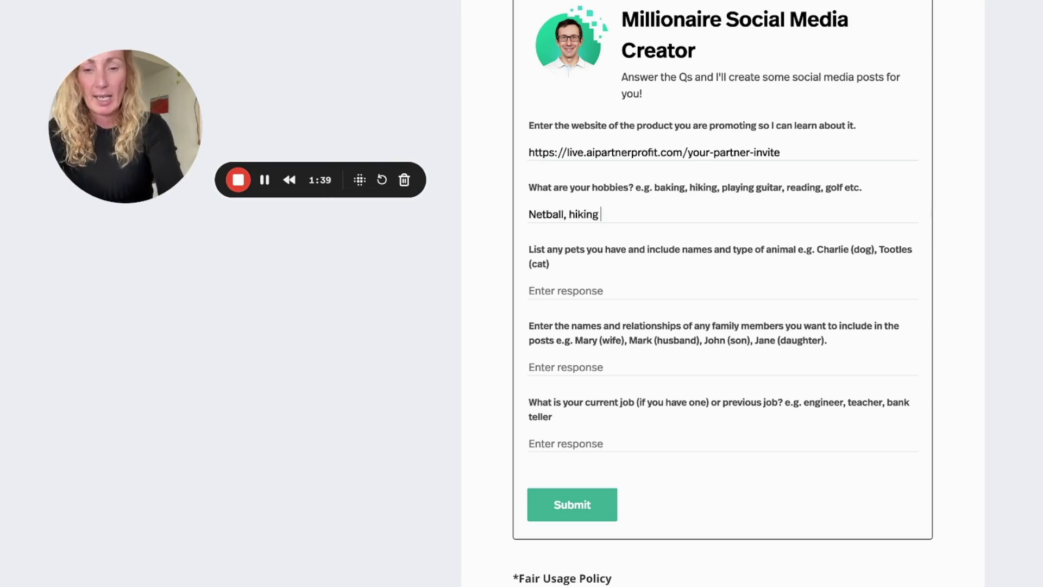
type(",")
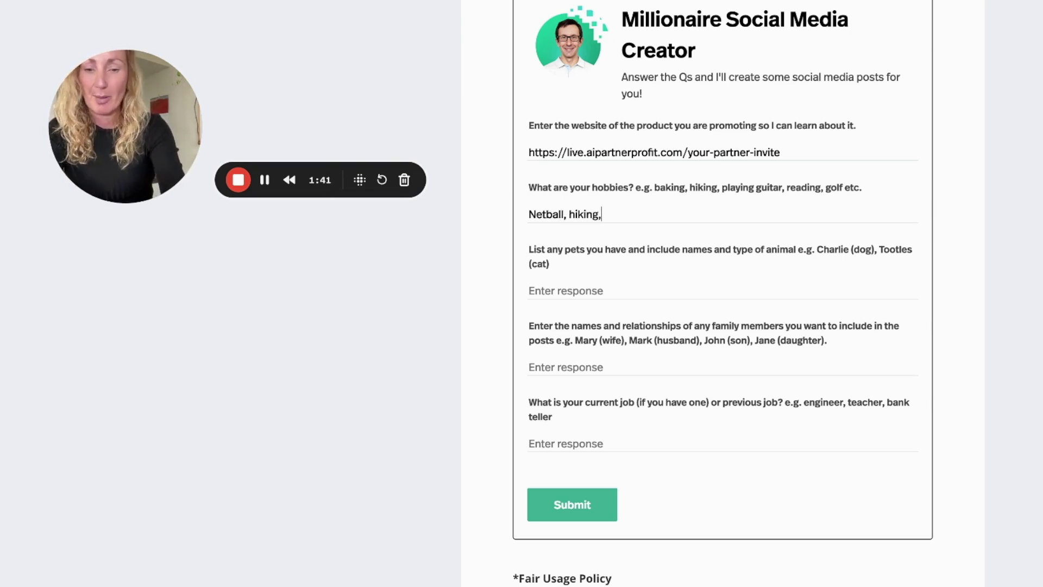
type(" gym j")
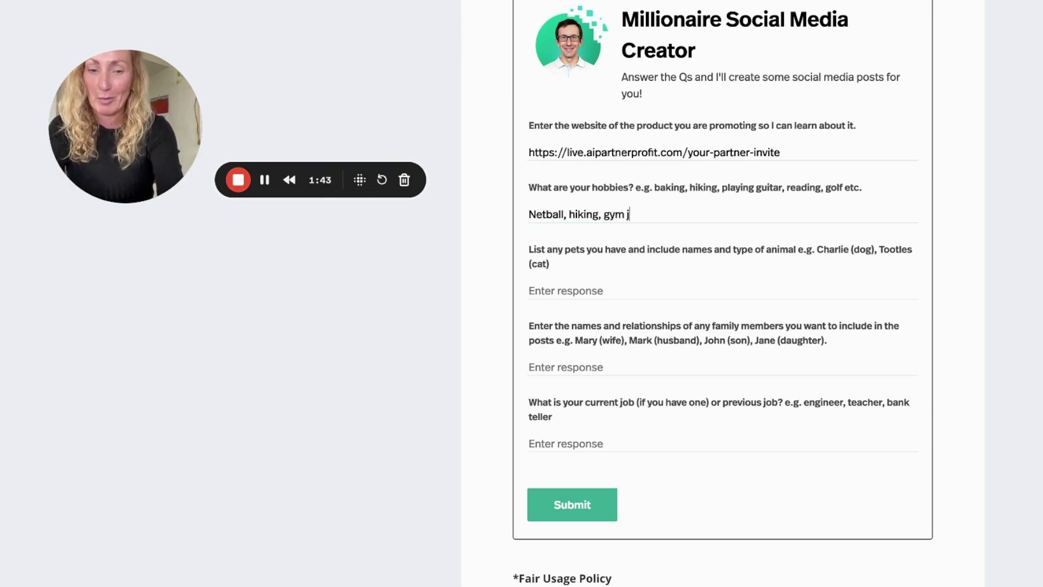
type("unkie")
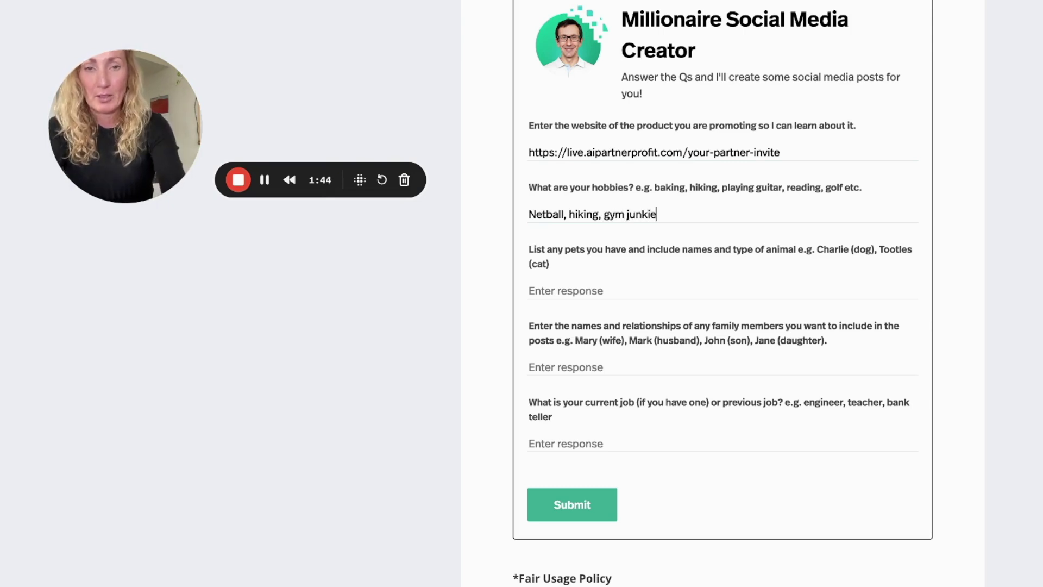
left_click(611, 284)
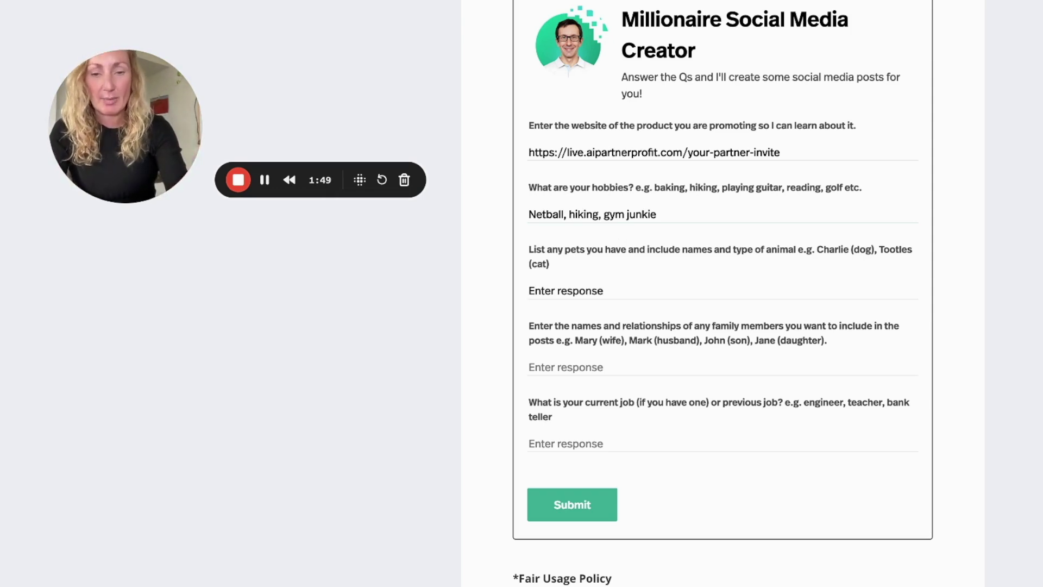
type("n/a")
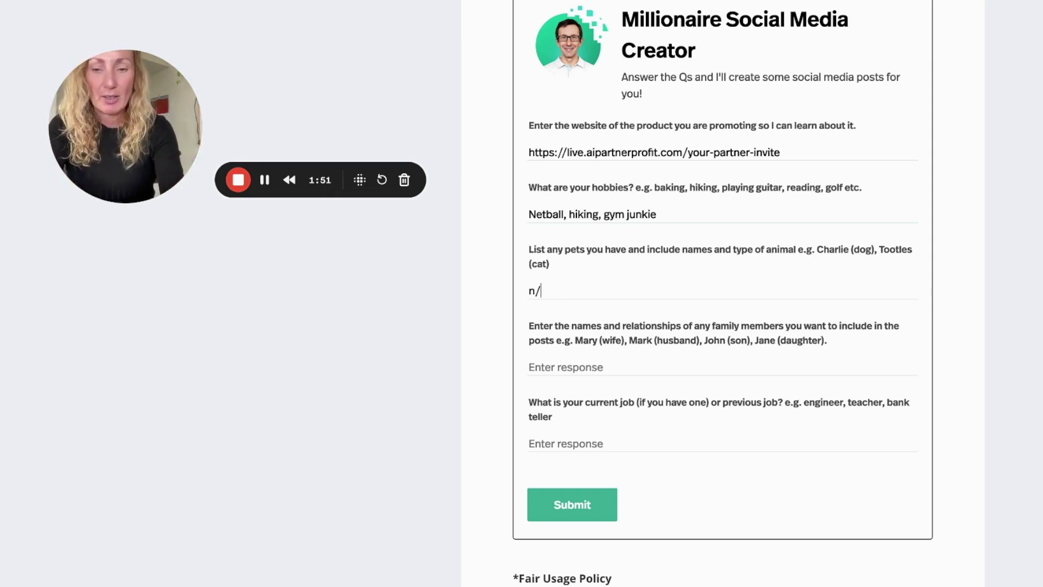
Step: Enter the family members with their ages and the current JV Manager job, then submit the answers
left_click(601, 366)
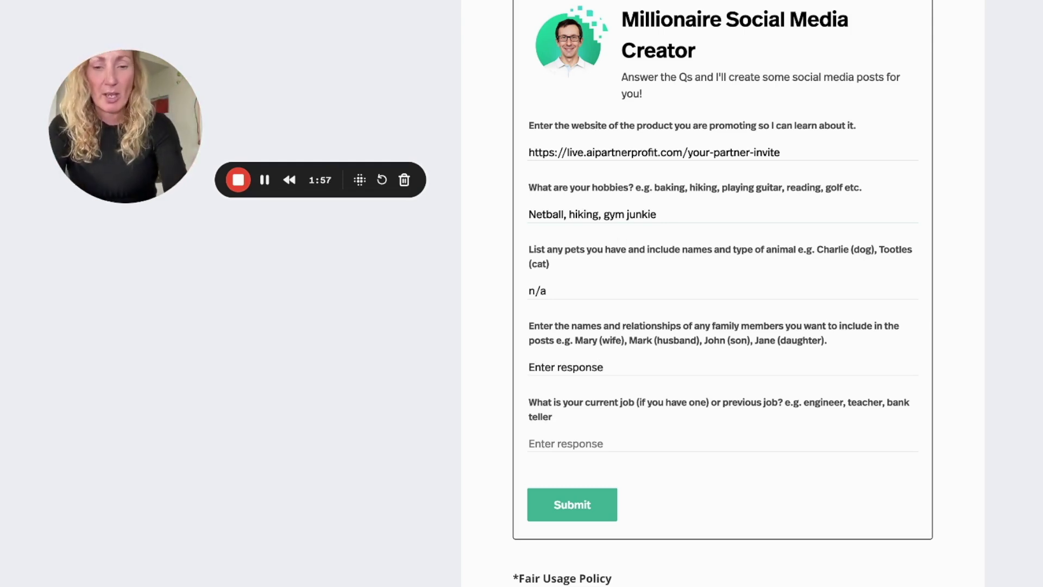
type("Austins 21 ")
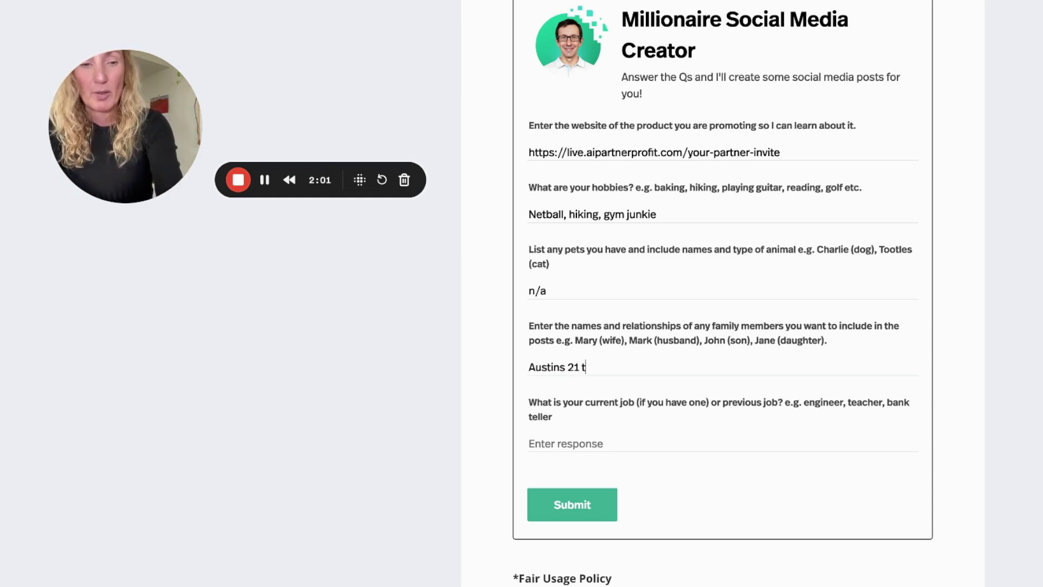
type("years, ")
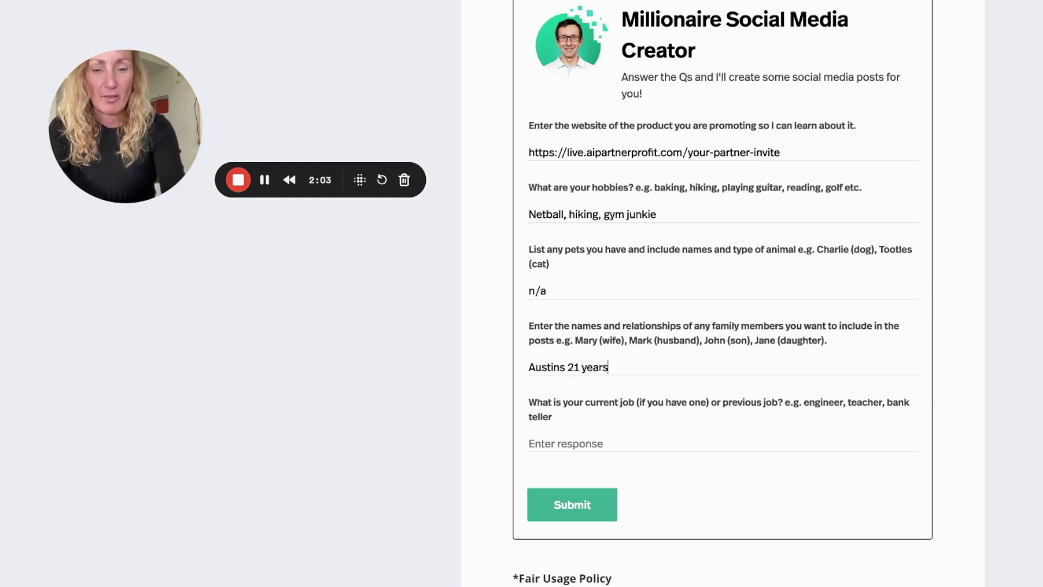
type("Noah")
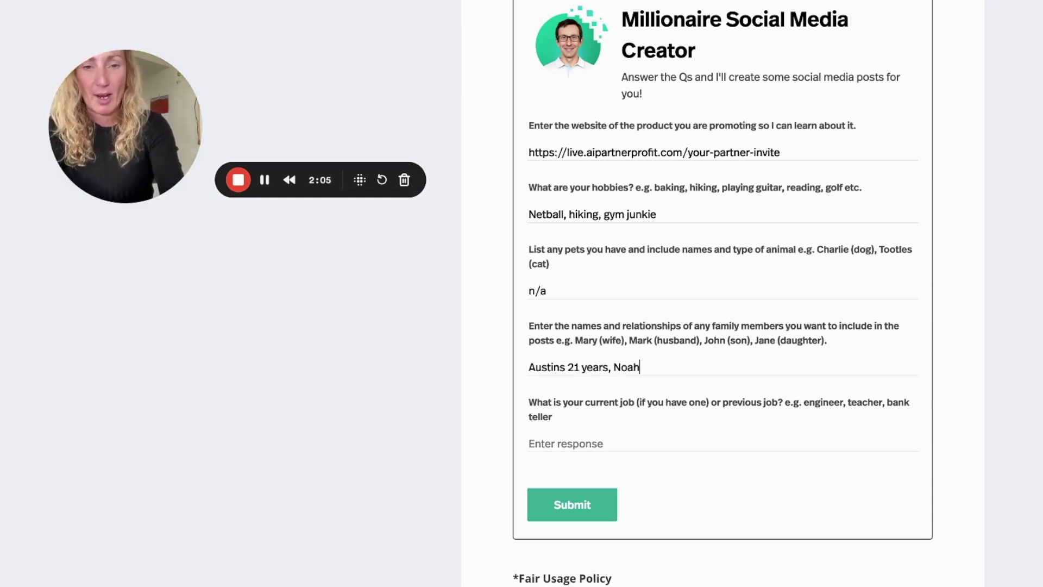
type(" 15 y")
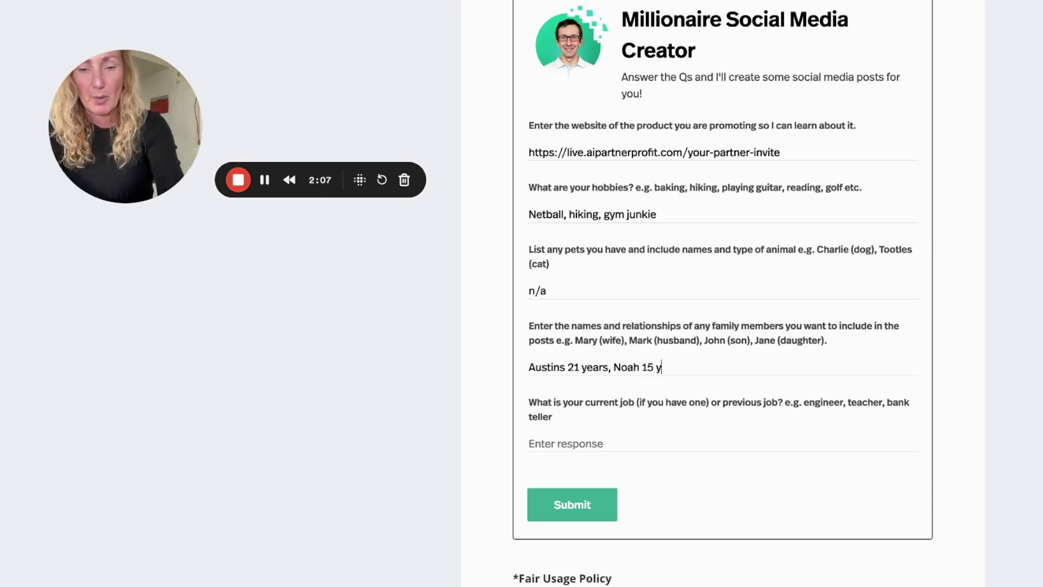
type("ears, E")
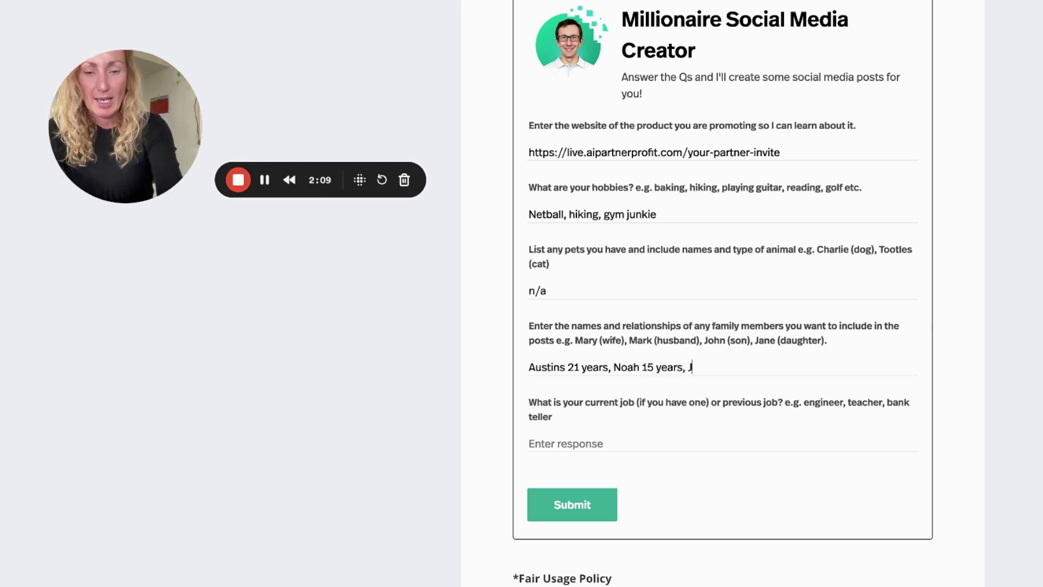
key("BackSpace")
type("Kasey")
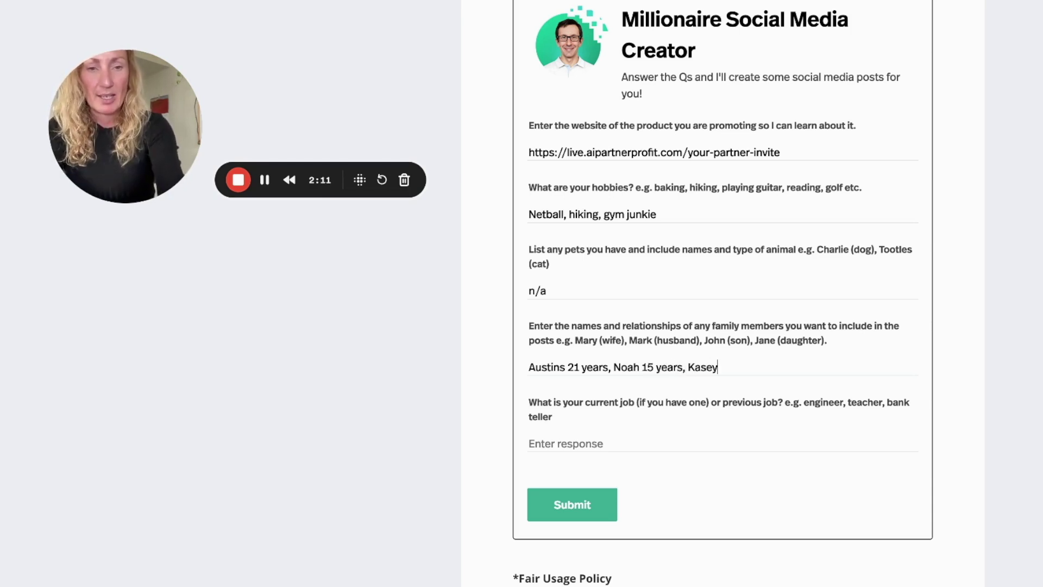
type(" 14 years")
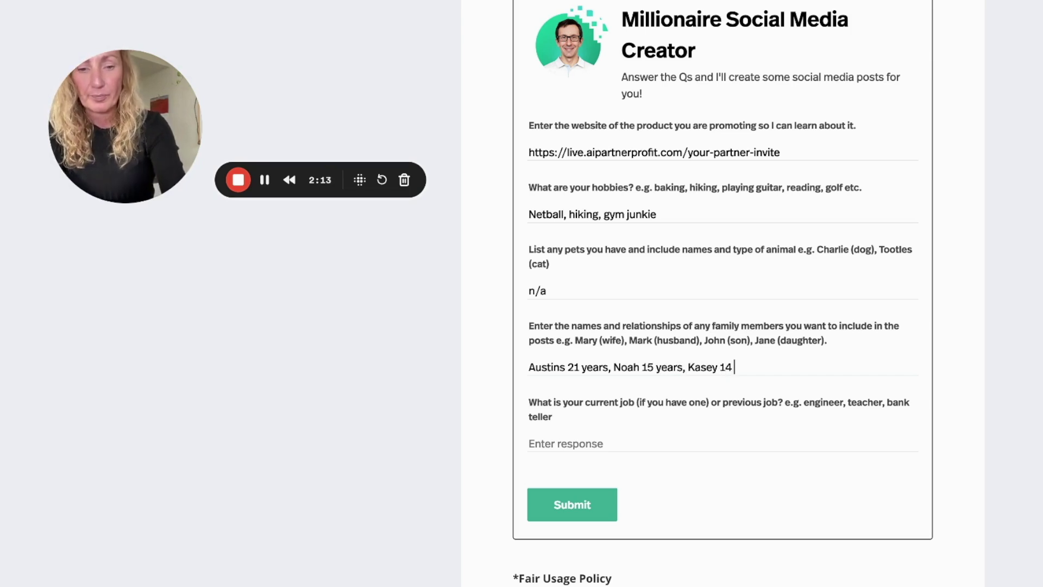
left_click(554, 444)
type("Jv Manager")
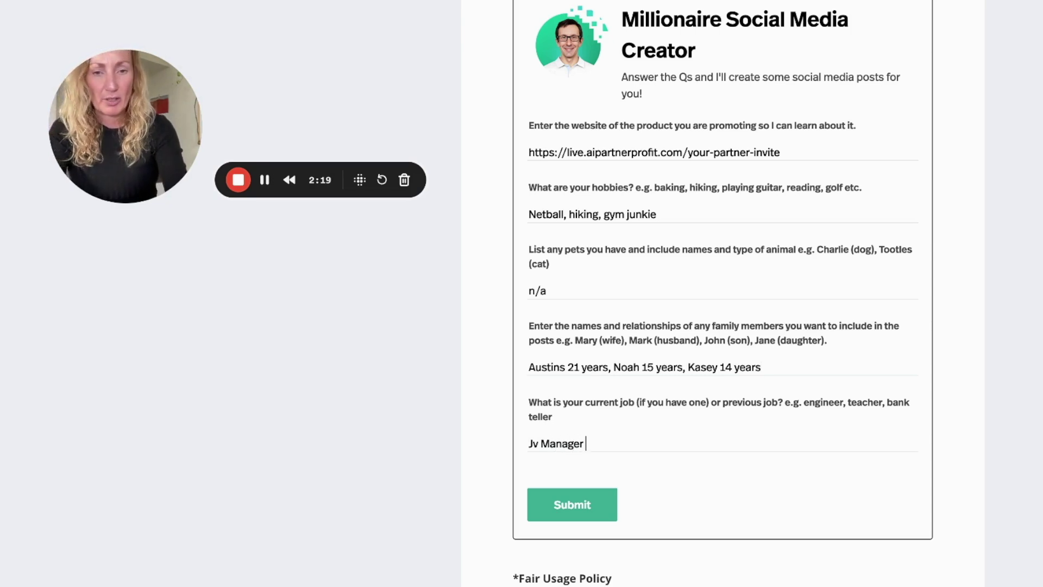
type(" Cheney")
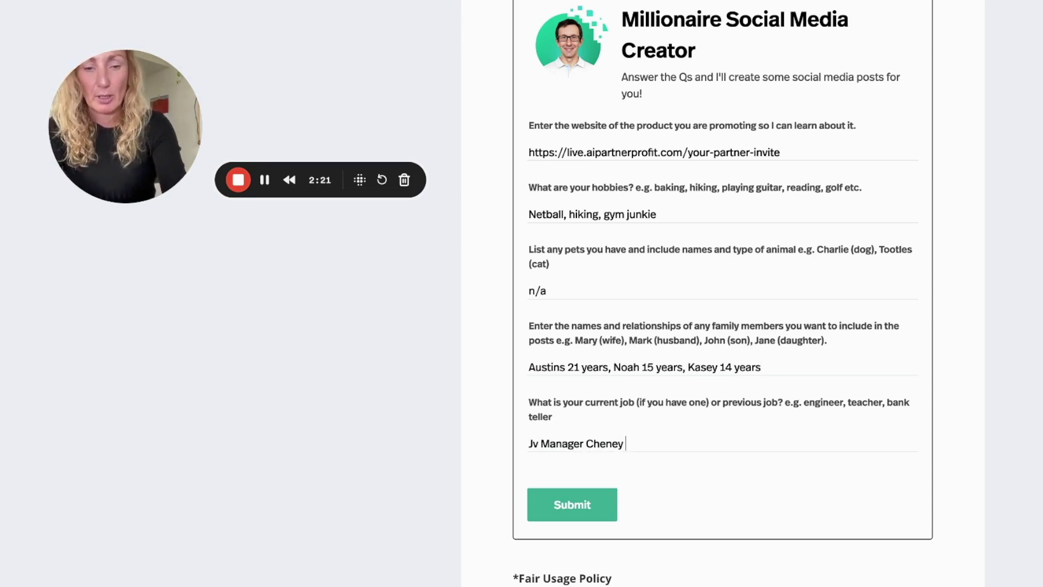
type(" Marketing")
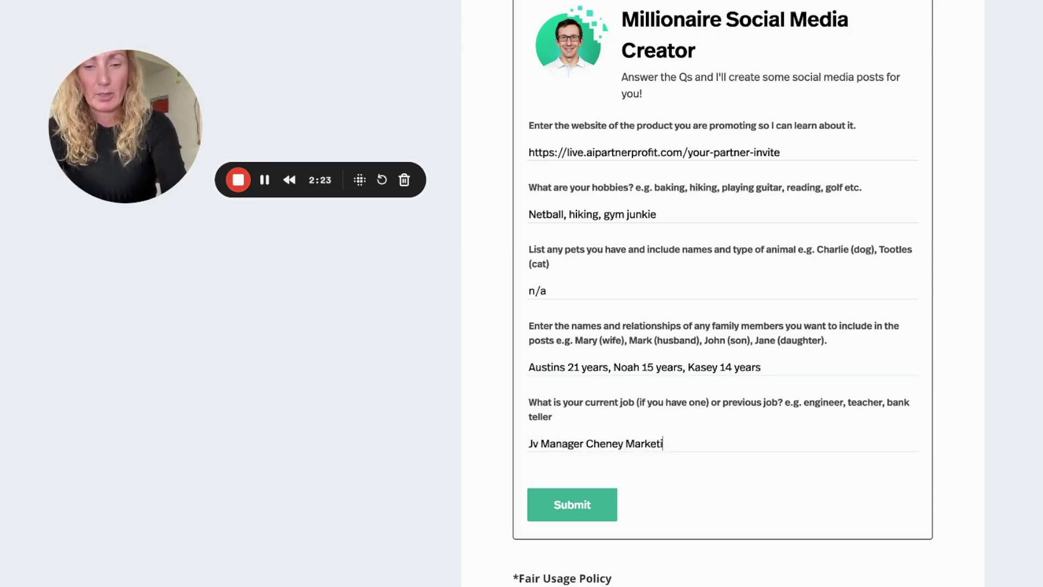
left_click(541, 508)
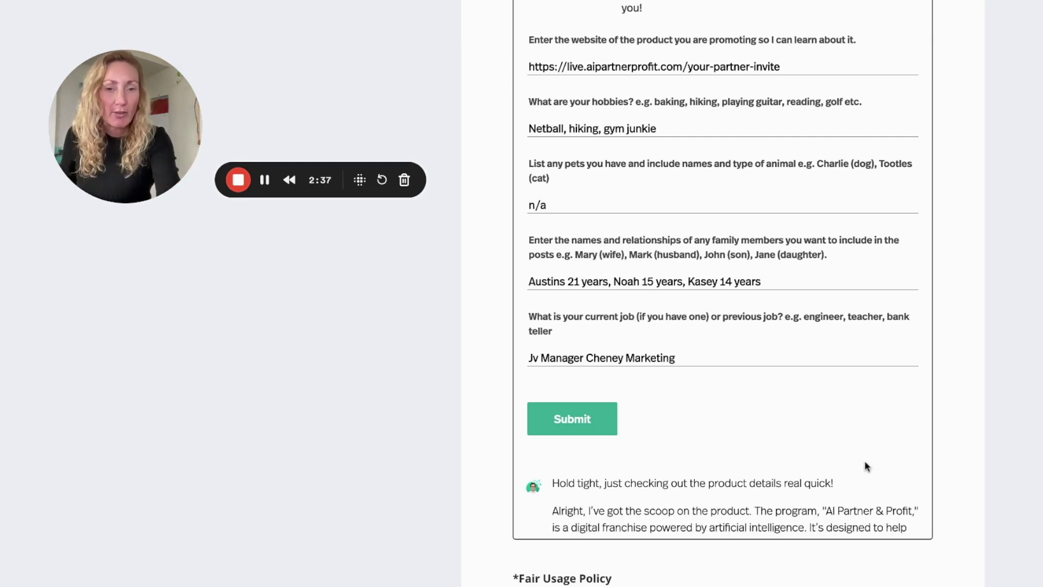
Step: Scroll down through the program summary to the start of Story 1, a hiking adventure
scroll(941, 427, "down", 1)
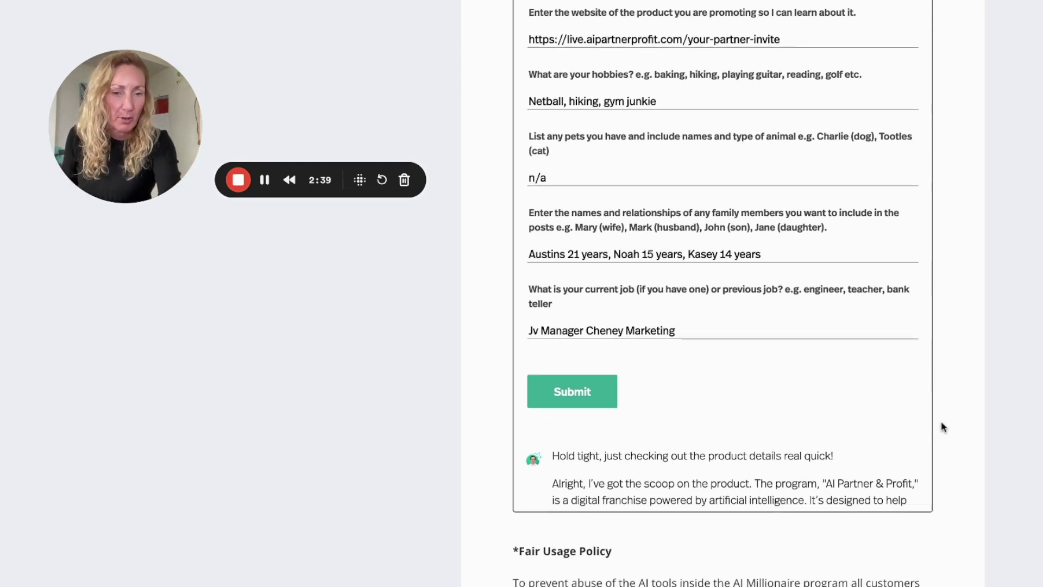
scroll(941, 427, "down", 1)
scroll(723, 296, "down", 2)
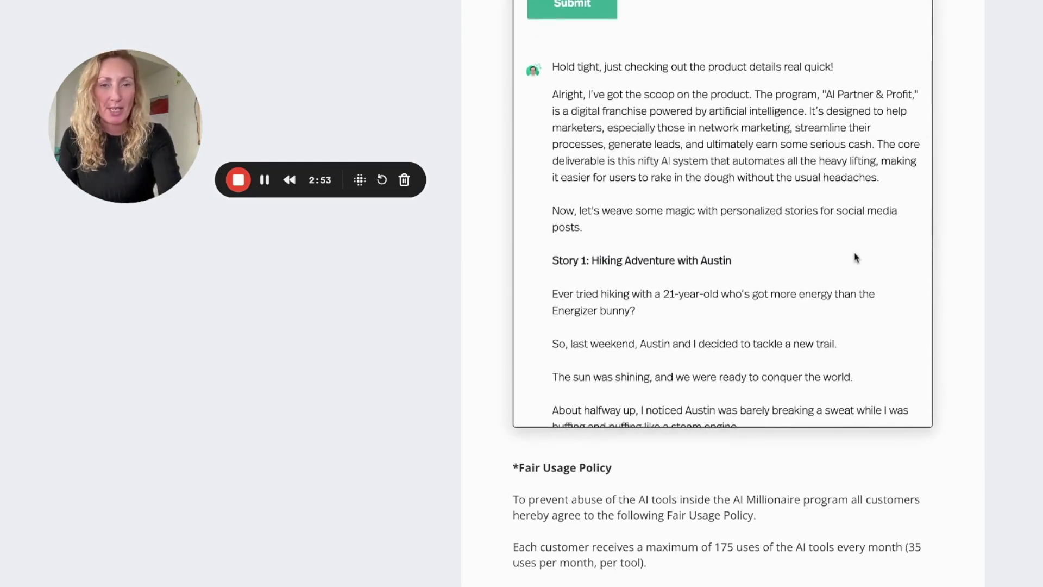
Step: Scroll through the reply to read Stories 1, 2 and 3 of the social posts
scroll(863, 258, "down", 2)
scroll(863, 258, "down", 3)
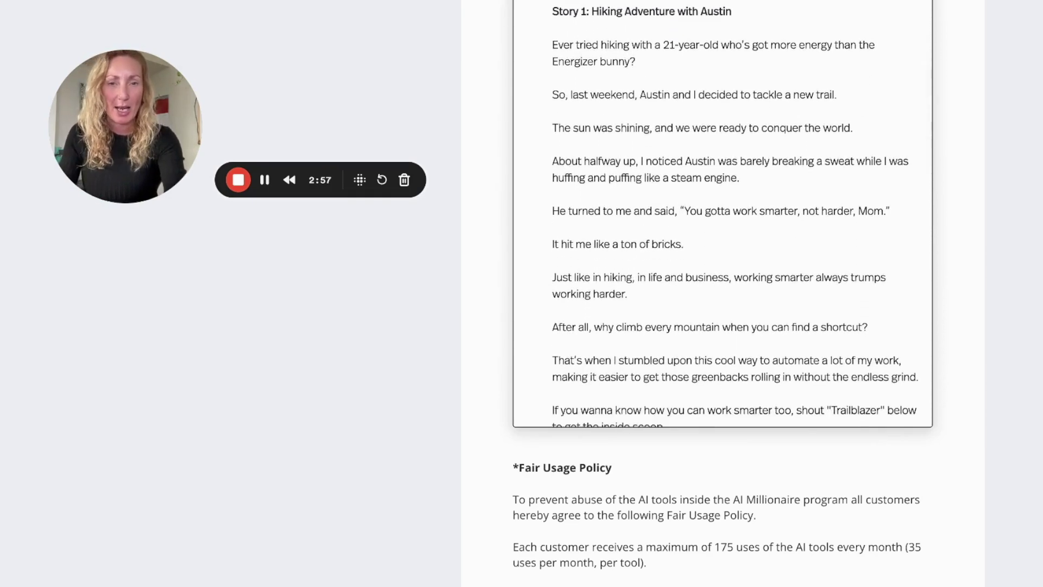
scroll(863, 258, "up", 1)
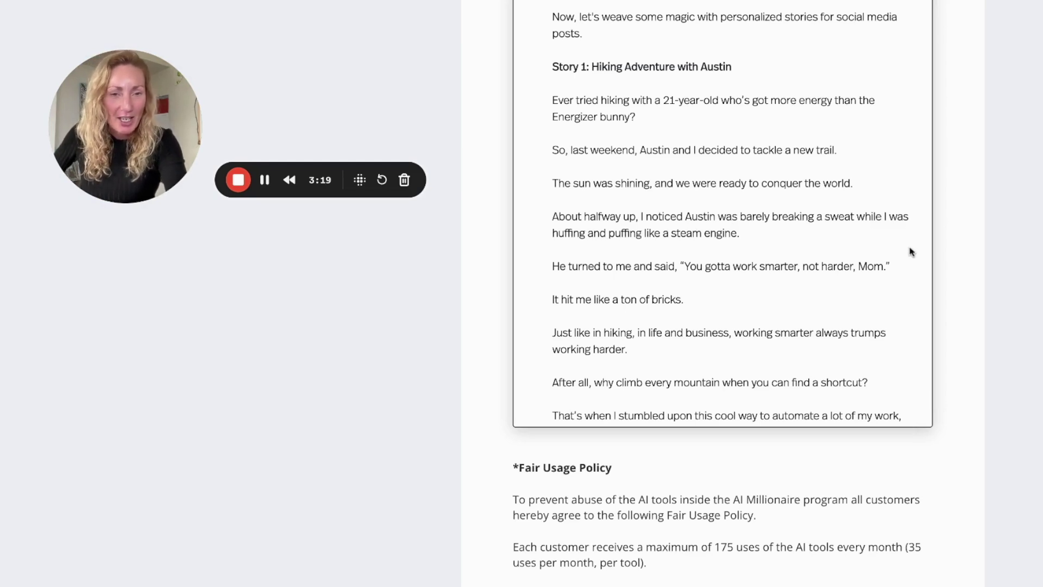
scroll(912, 251, "down", 3)
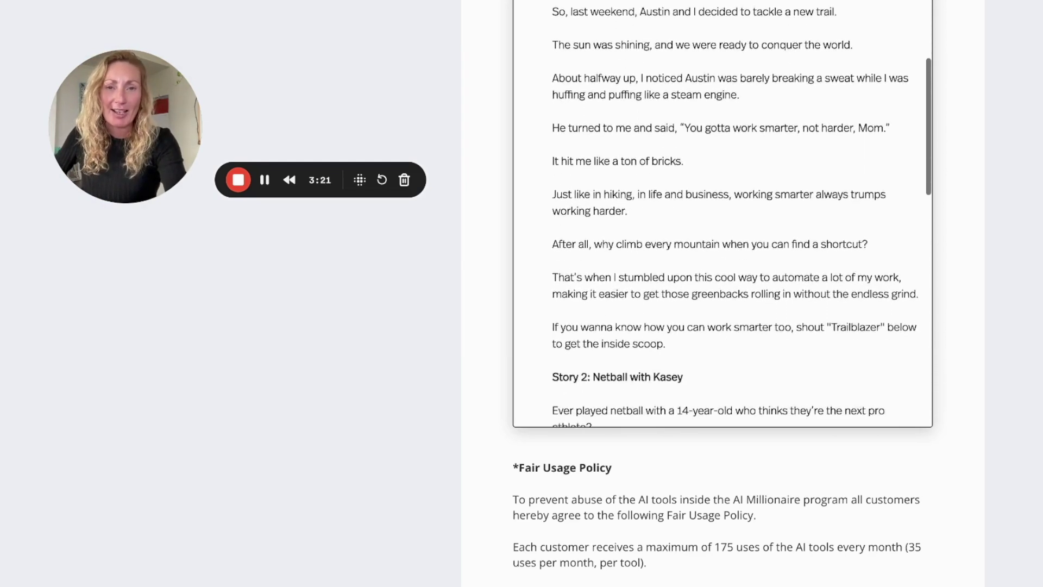
scroll(723, 218, "down", 1)
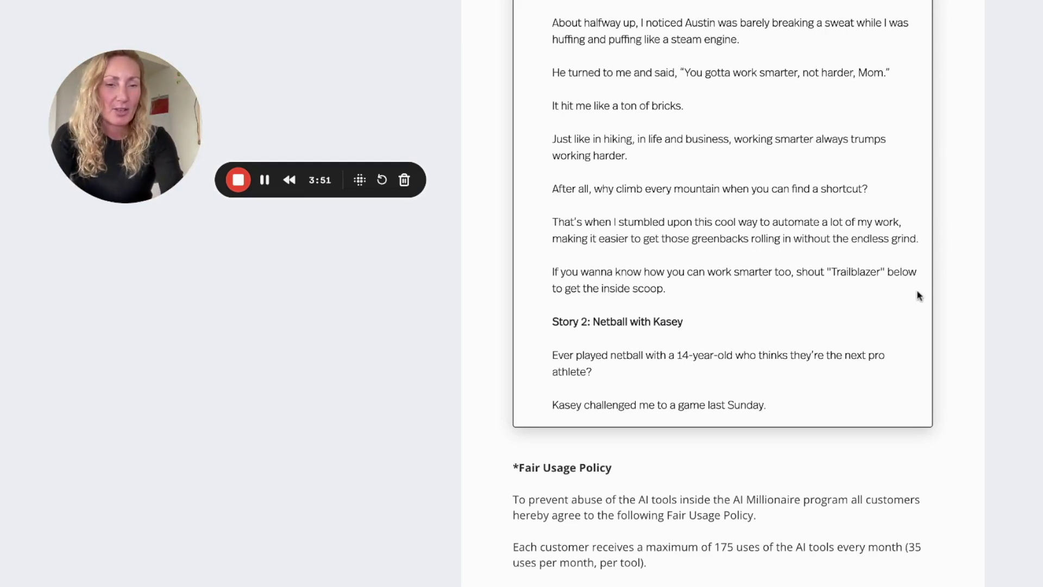
scroll(918, 296, "down", 6)
scroll(723, 217, "down", 7)
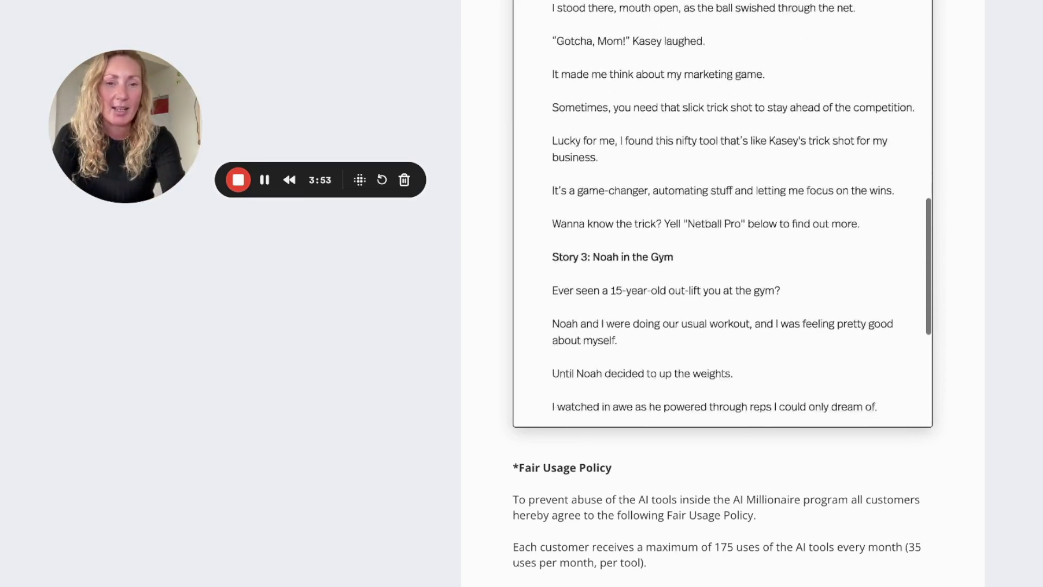
scroll(723, 217, "down", 5)
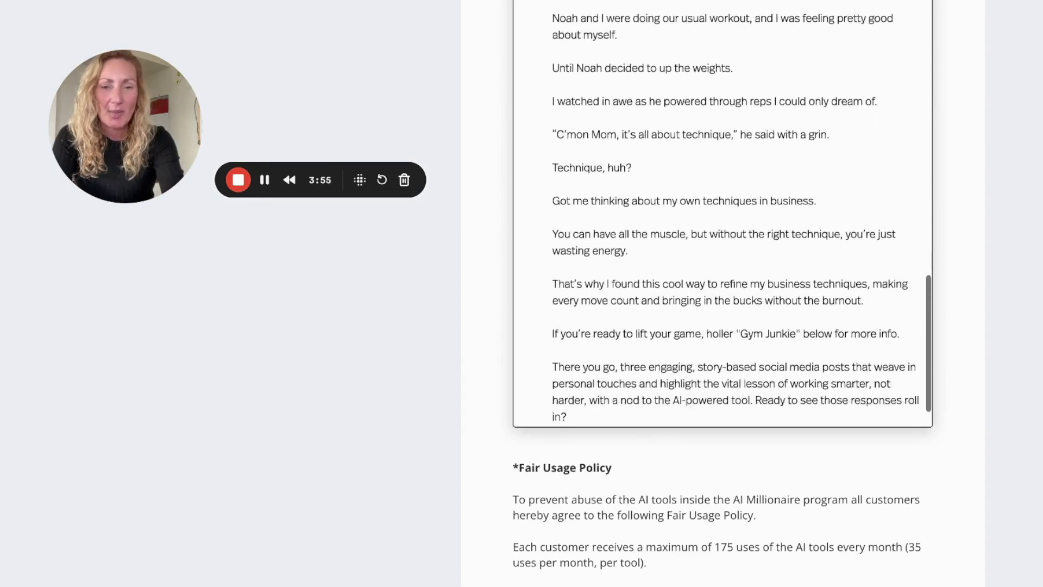
scroll(723, 169, "up", 11)
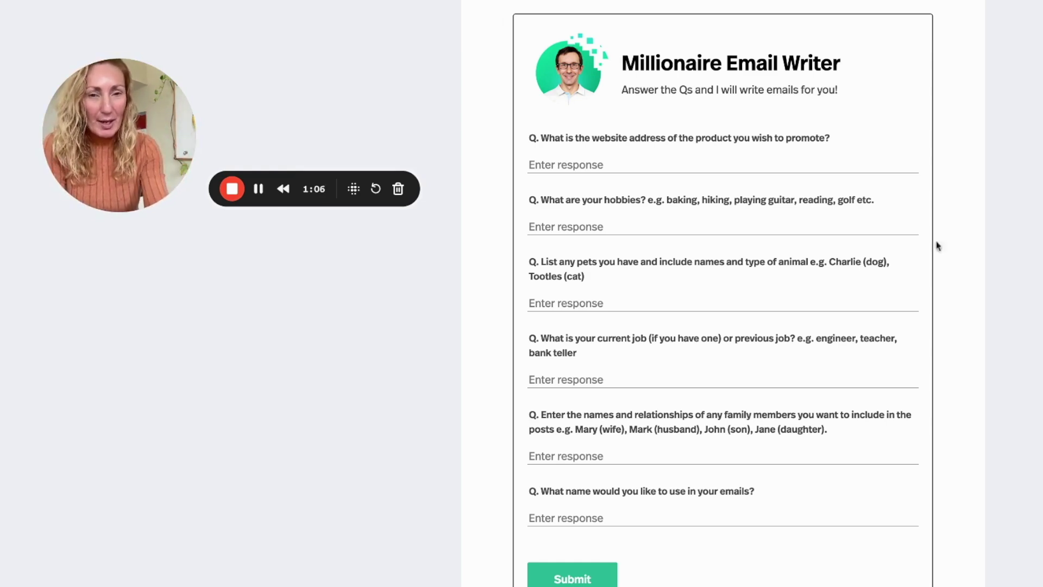
Step: Answer with the product link, hobbies 'Hiking, netball, gym, art', pets 'n/a' and job 'Operations and JV Manager'
left_click(627, 162)
type("https://live.aimillionaire.co/invite-only")
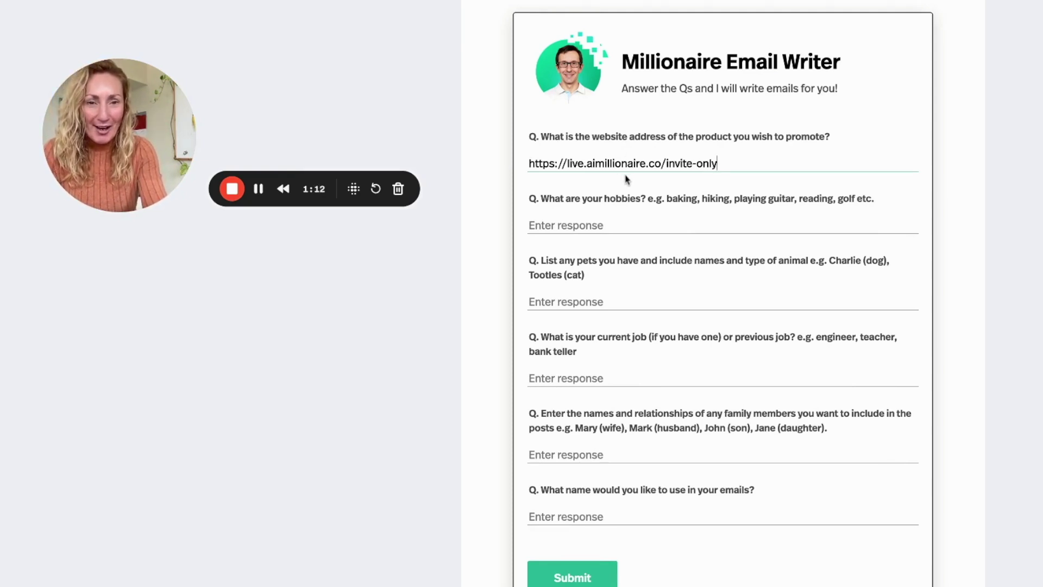
left_click(602, 224)
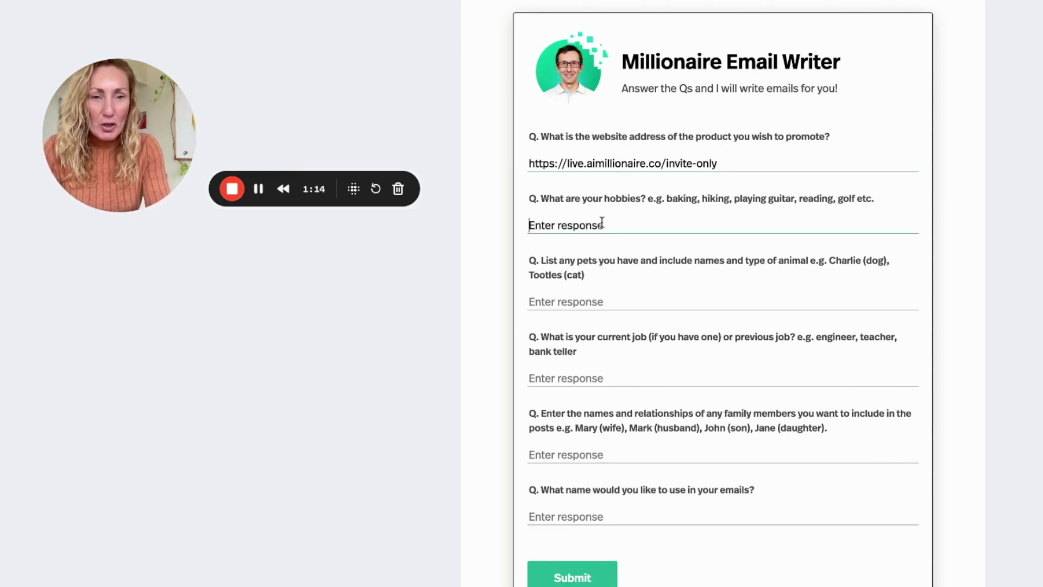
type("Hiking")
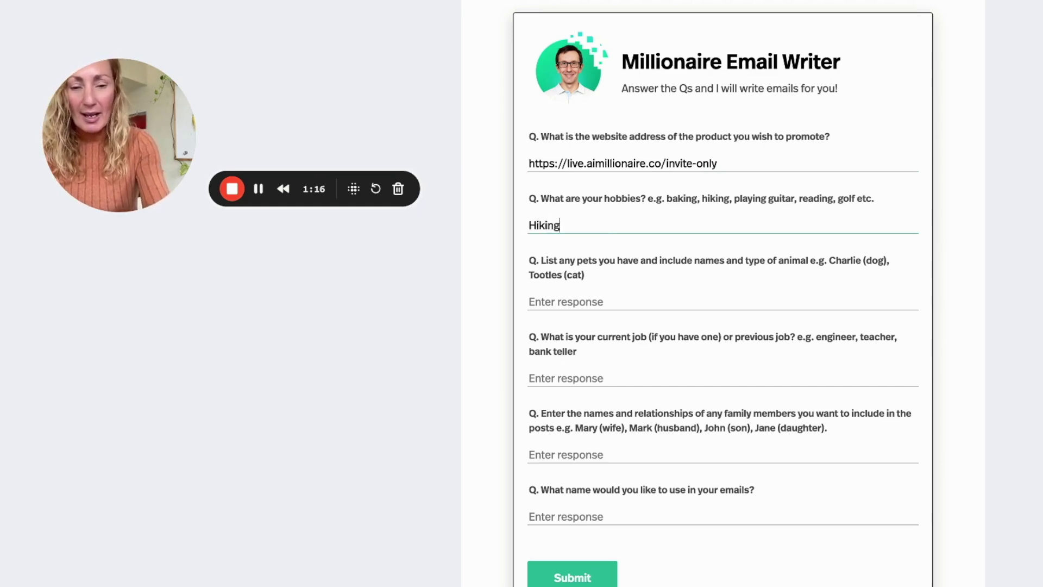
type(", netball, ")
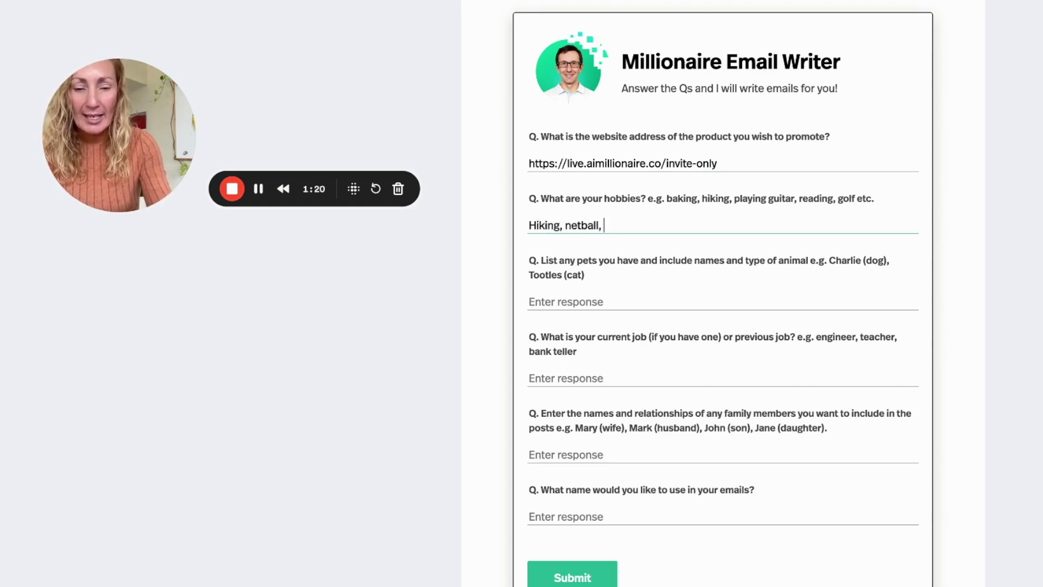
type("gy")
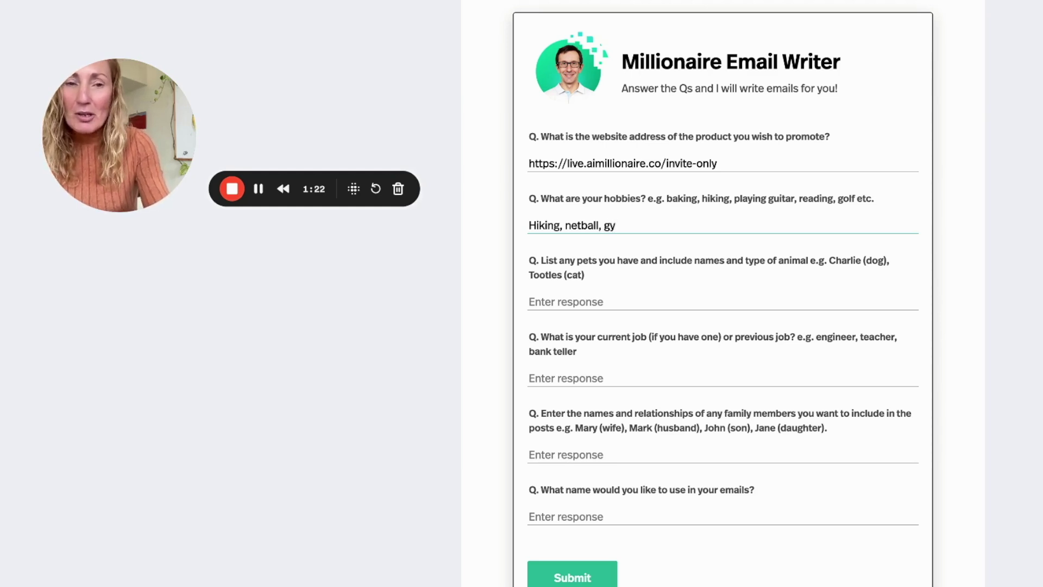
type("m")
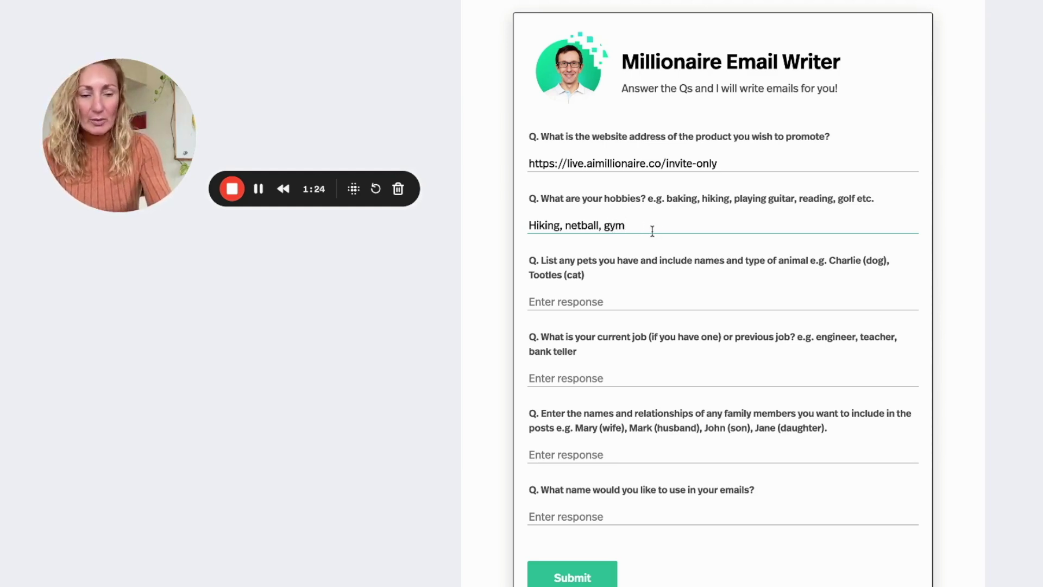
type(", art")
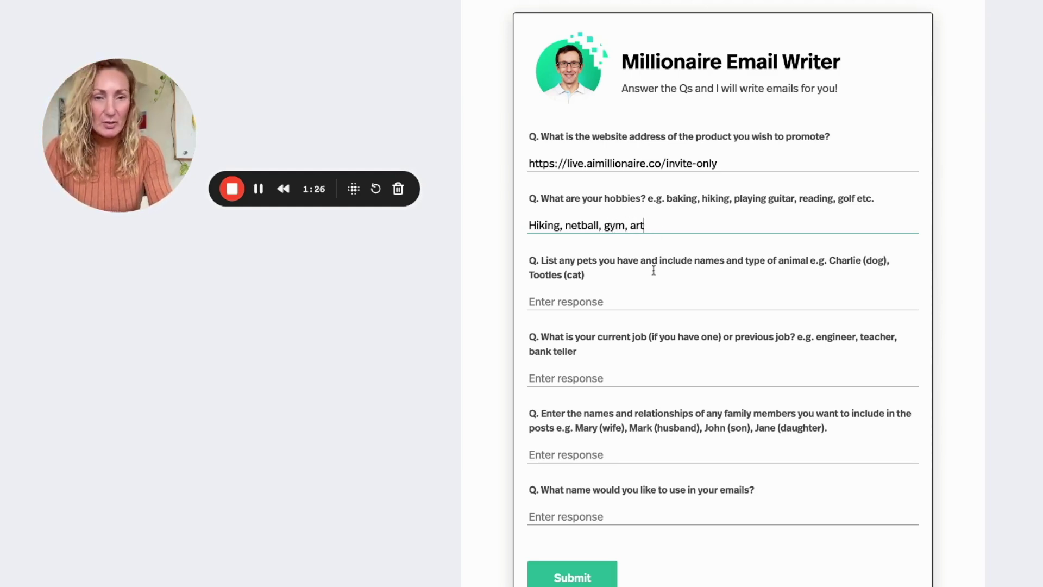
left_click(629, 303)
type("n")
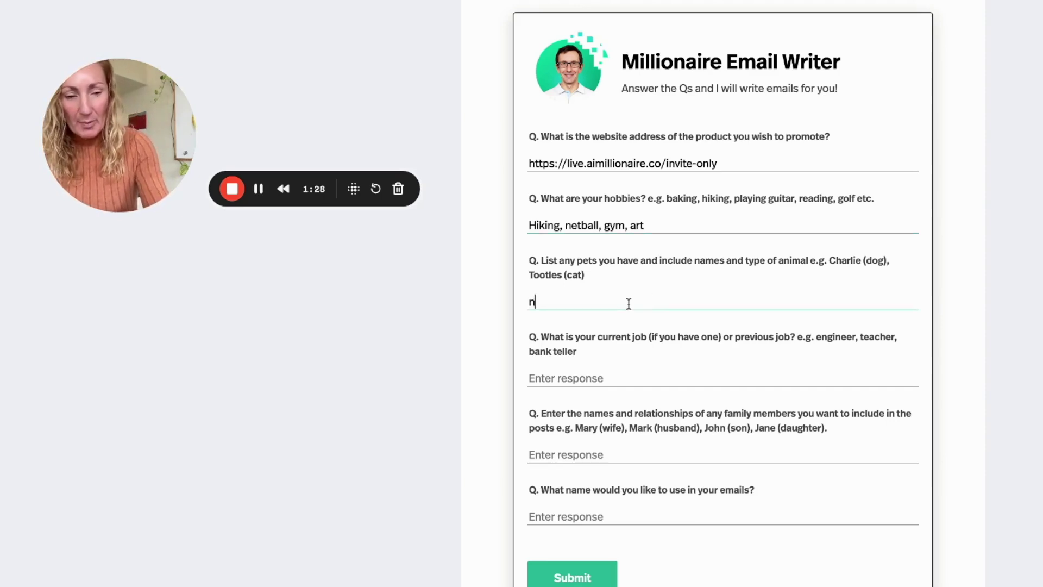
type("/a")
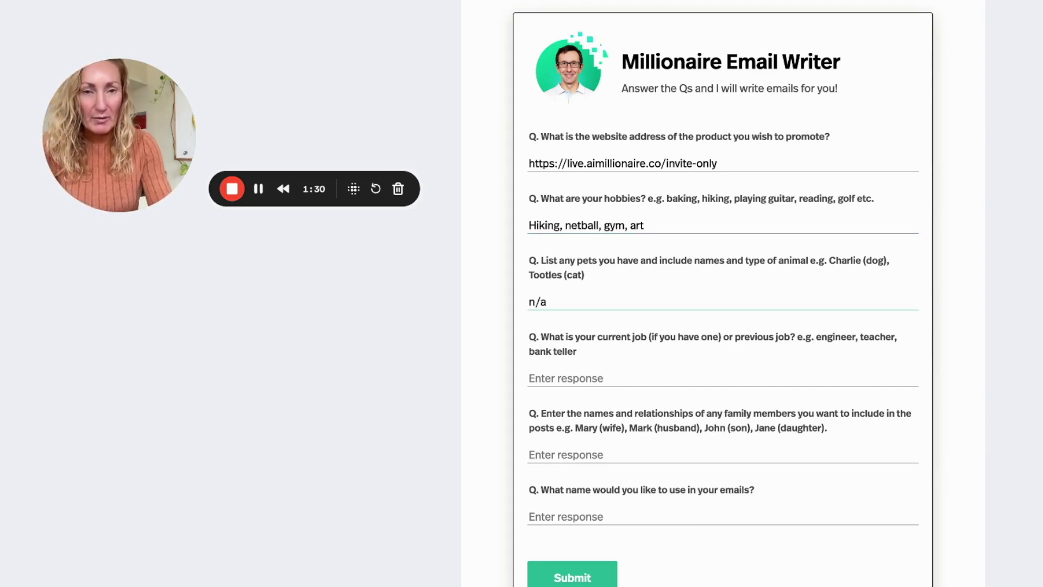
left_click(598, 375)
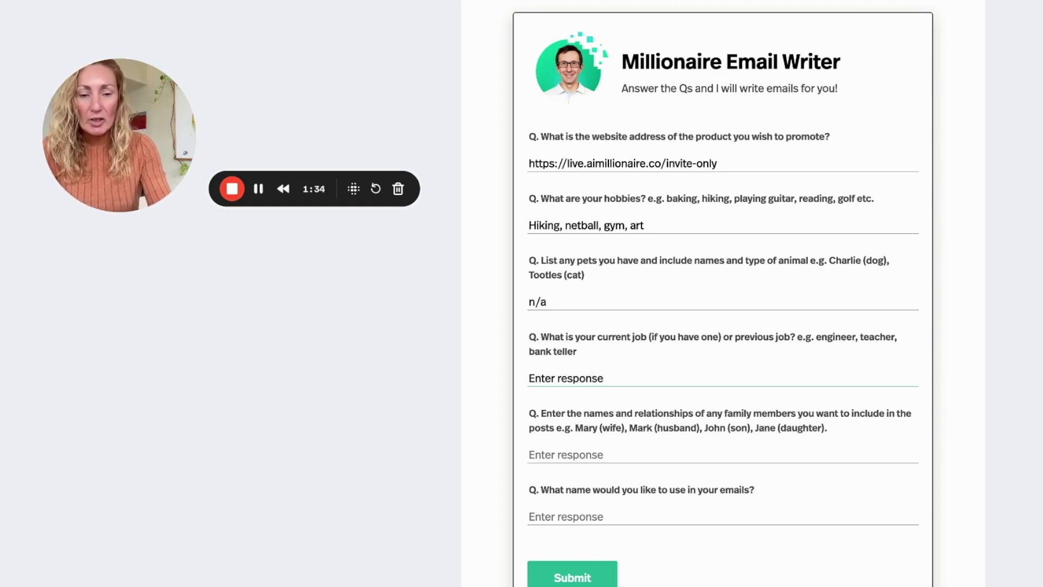
type("Operat")
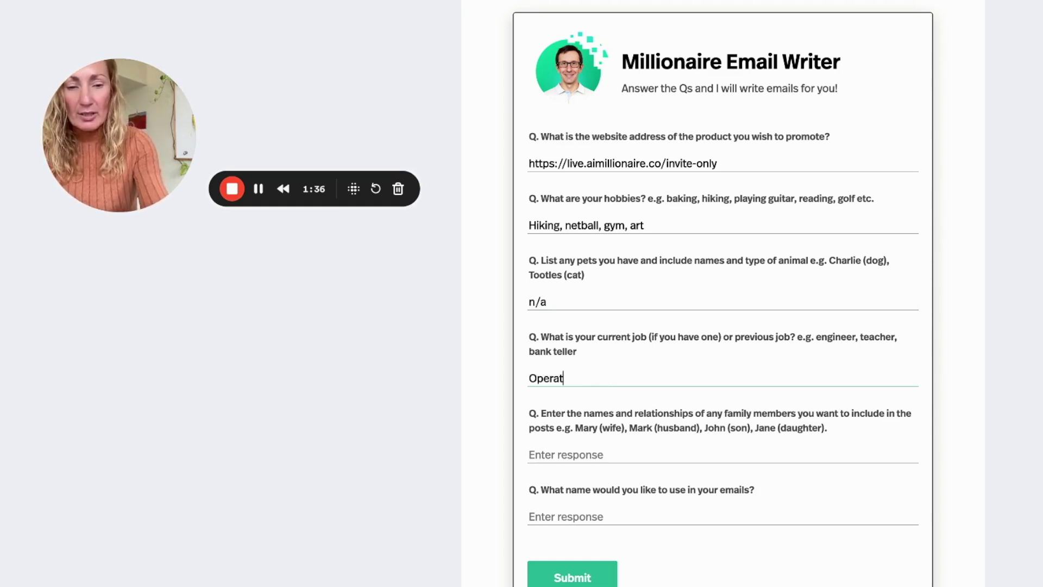
type("ion")
type("s and m")
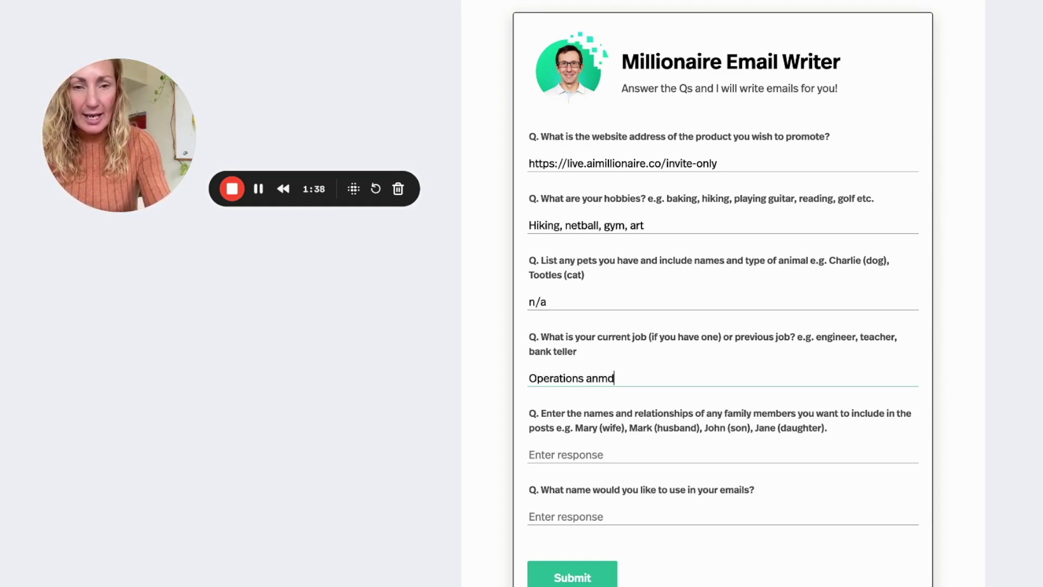
key("BackSpace")
key("BackSpace")
key("BackSpace")
type("d JV")
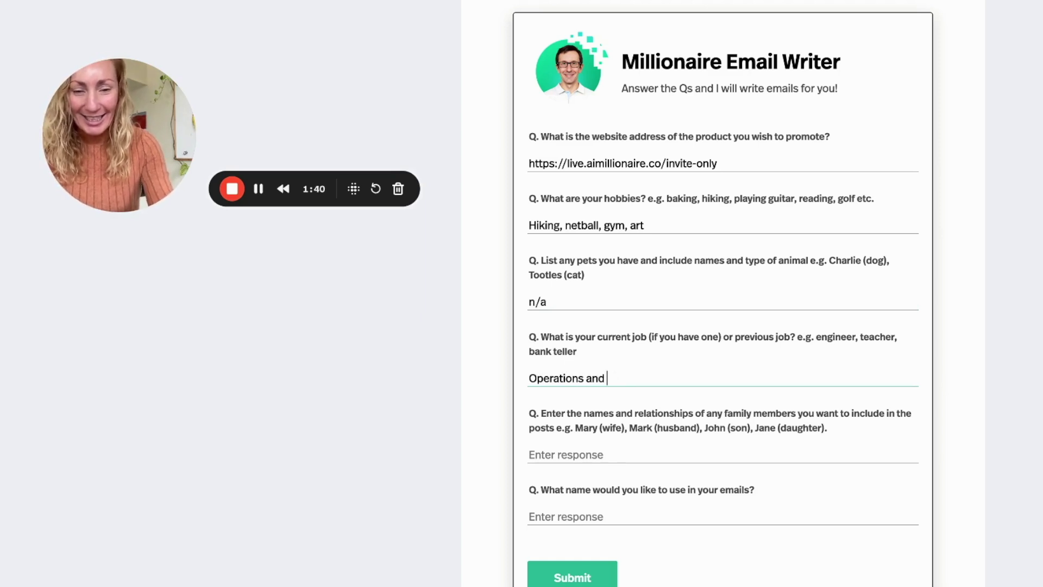
type(" Mangaer")
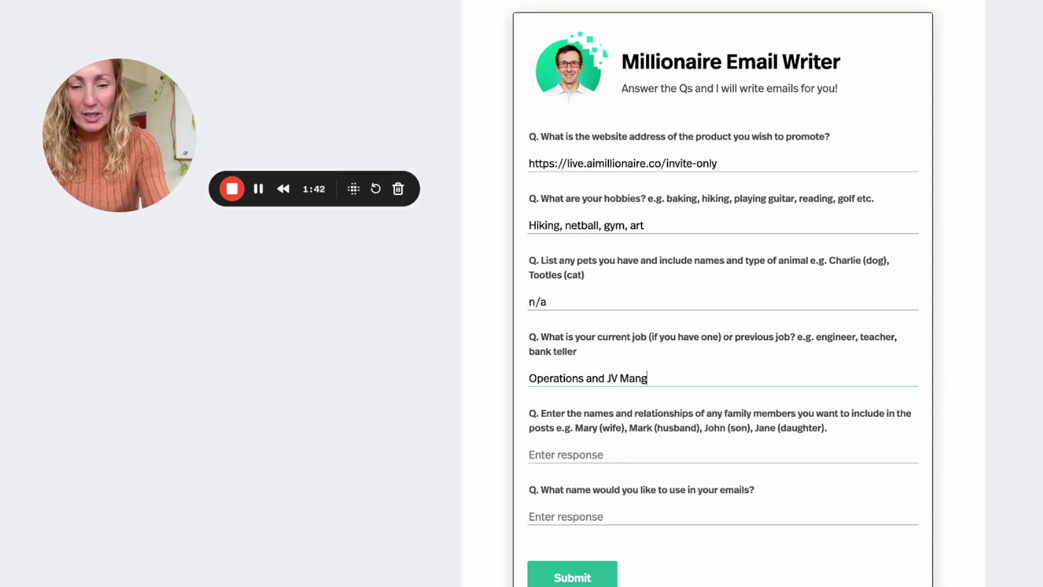
key("BackSpace")
key("BackSpace")
key("BackSpace")
type("er")
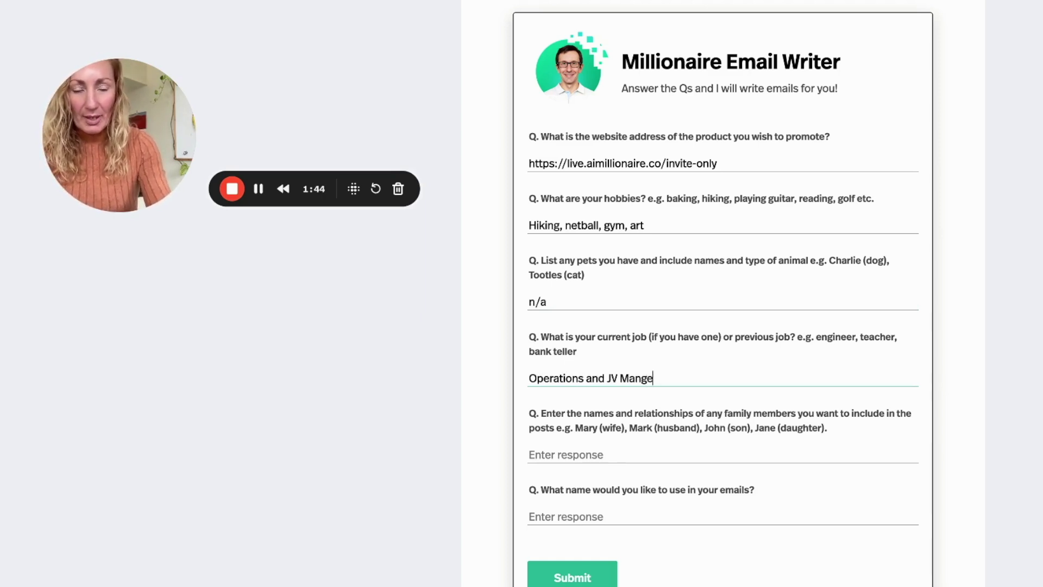
Step: Enter the three family members with ages and the sender's name, then submit for email generation
left_click(631, 448)
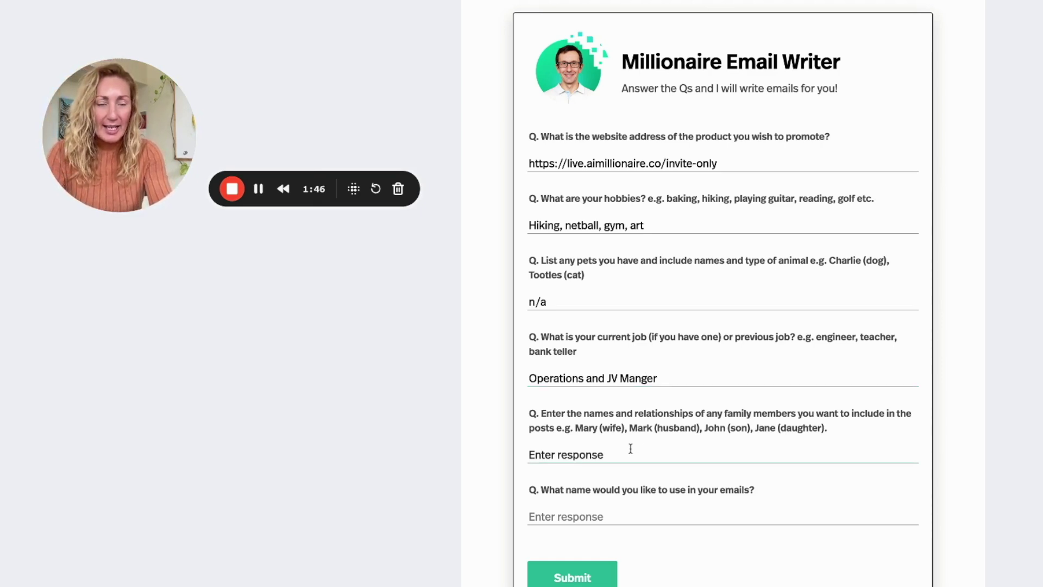
left_click(630, 448)
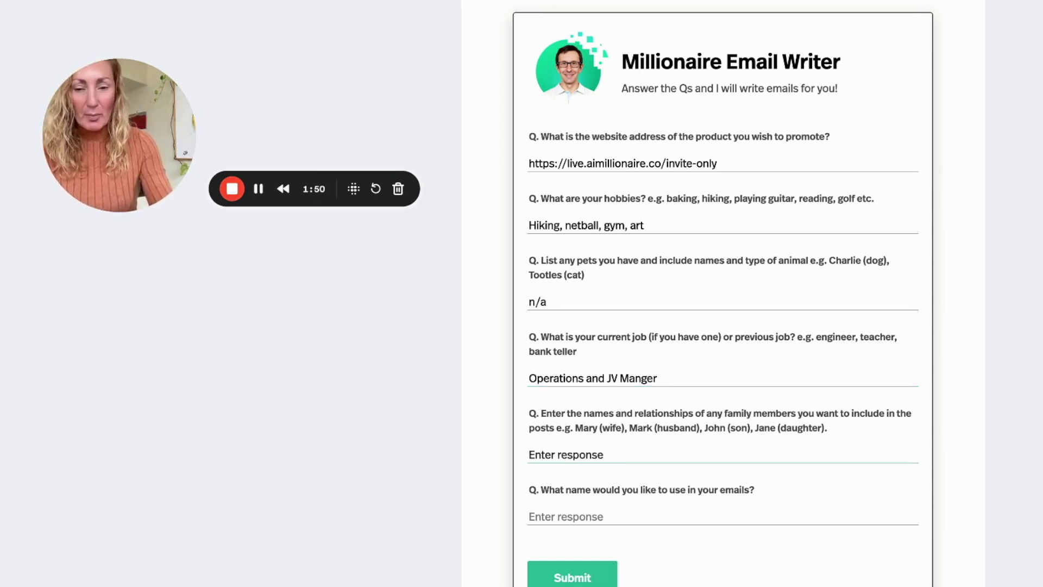
type("Austin ")
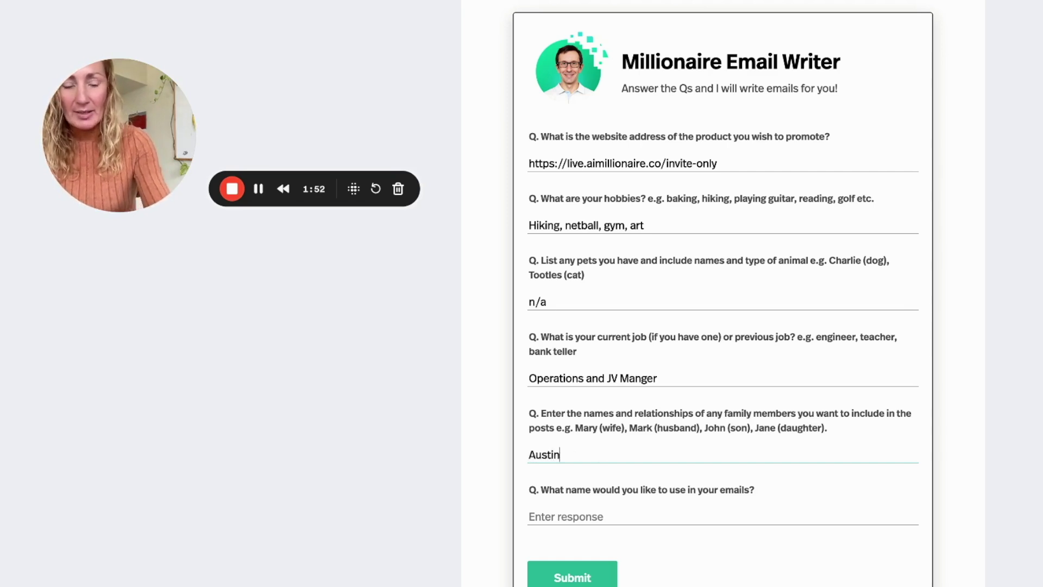
type("21years")
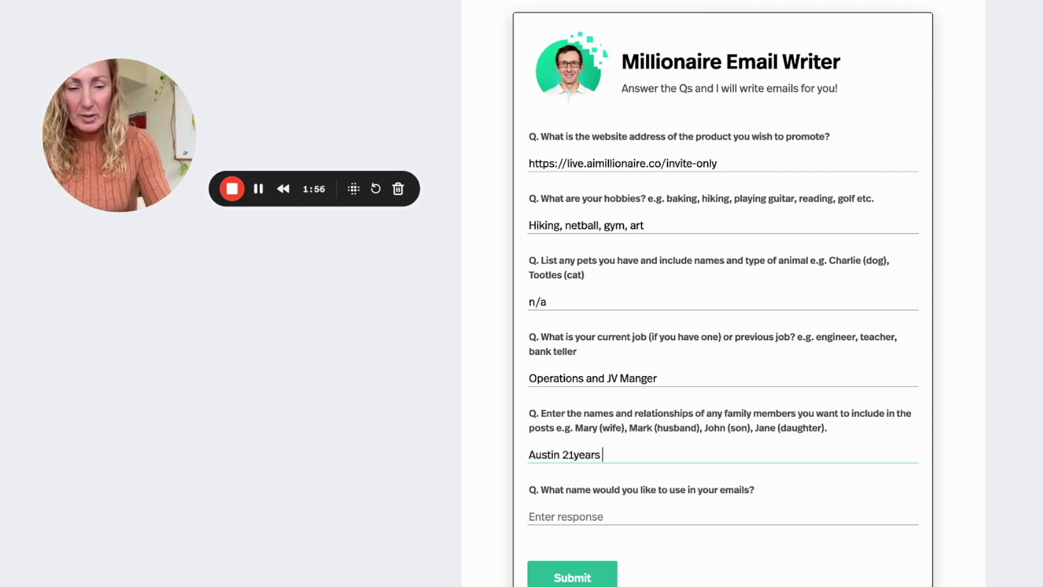
type(" Noiah")
key("BackSpace")
key("BackSpace")
key("BackSpace")
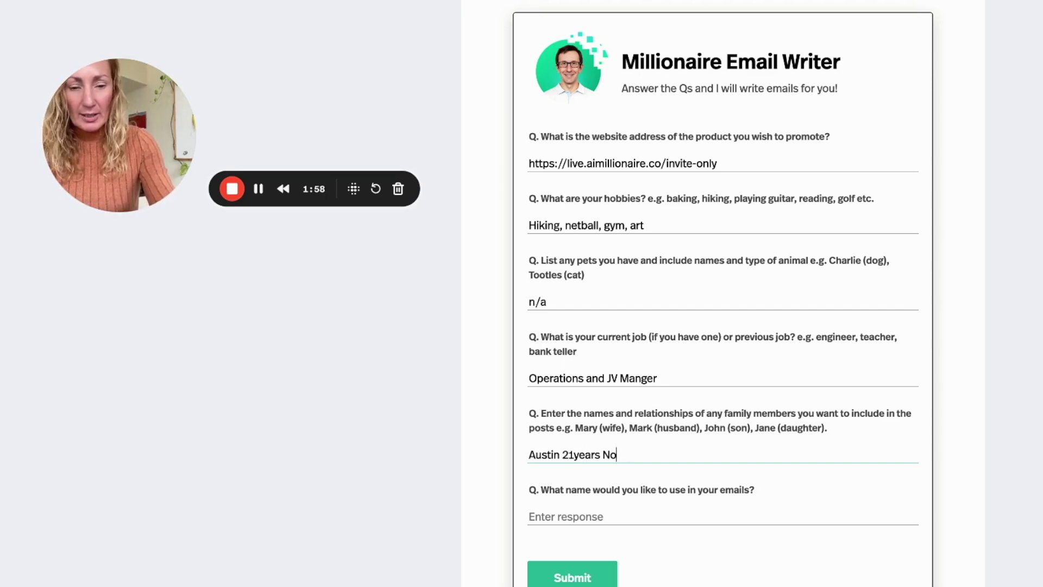
type("ah")
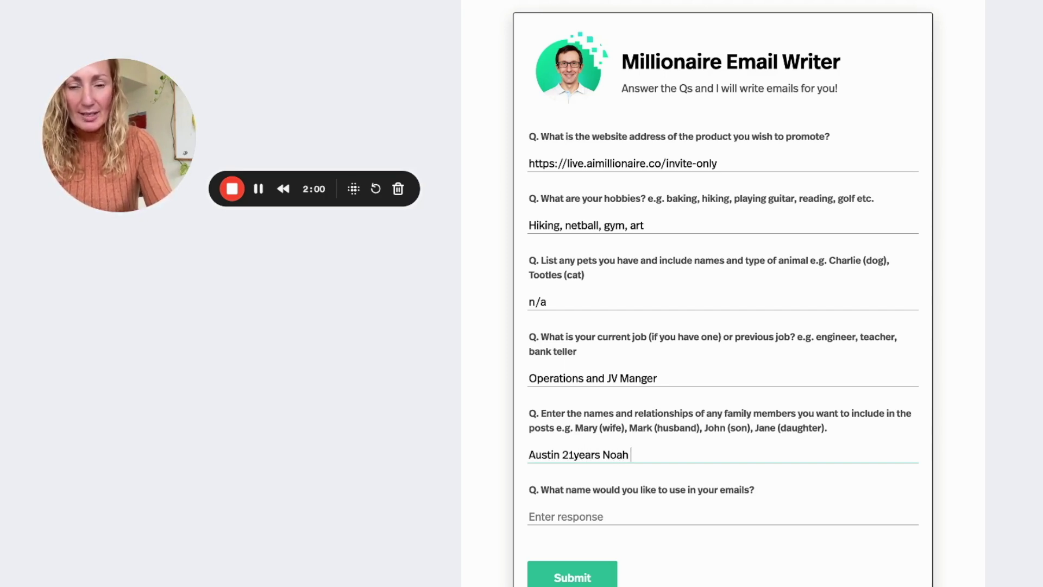
type(" 15years")
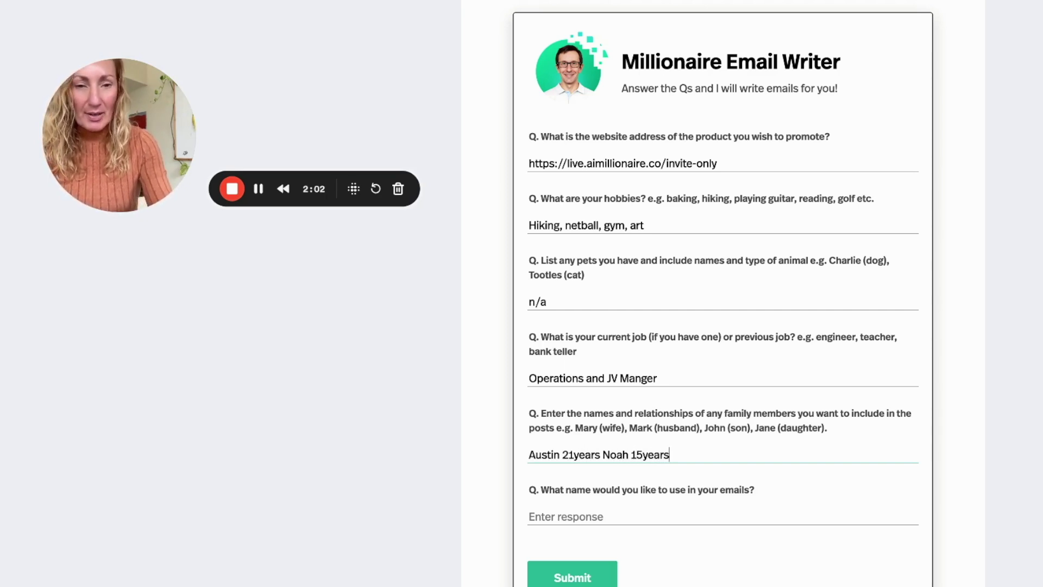
type(" Ka")
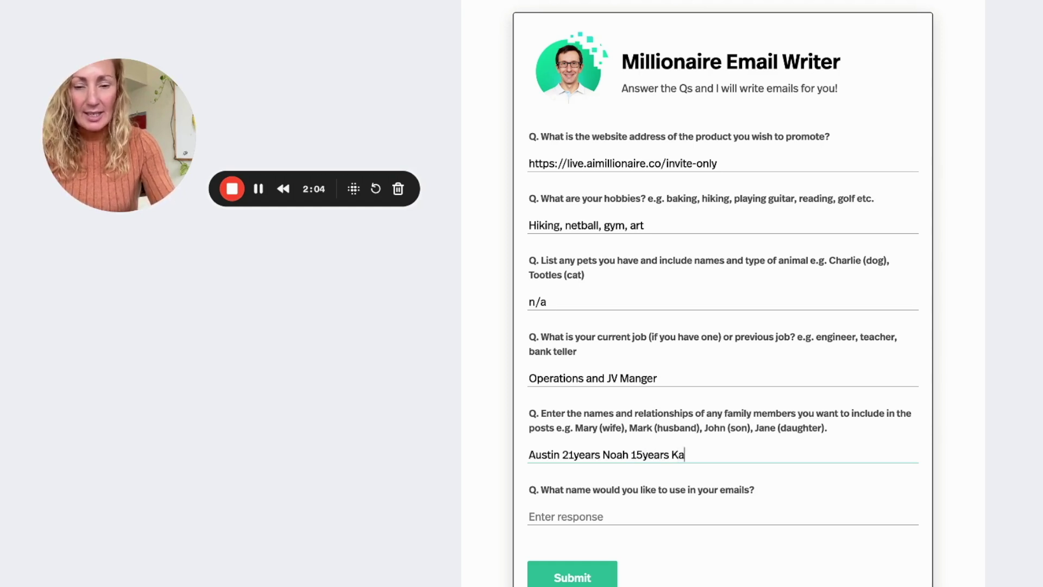
type("sey 14")
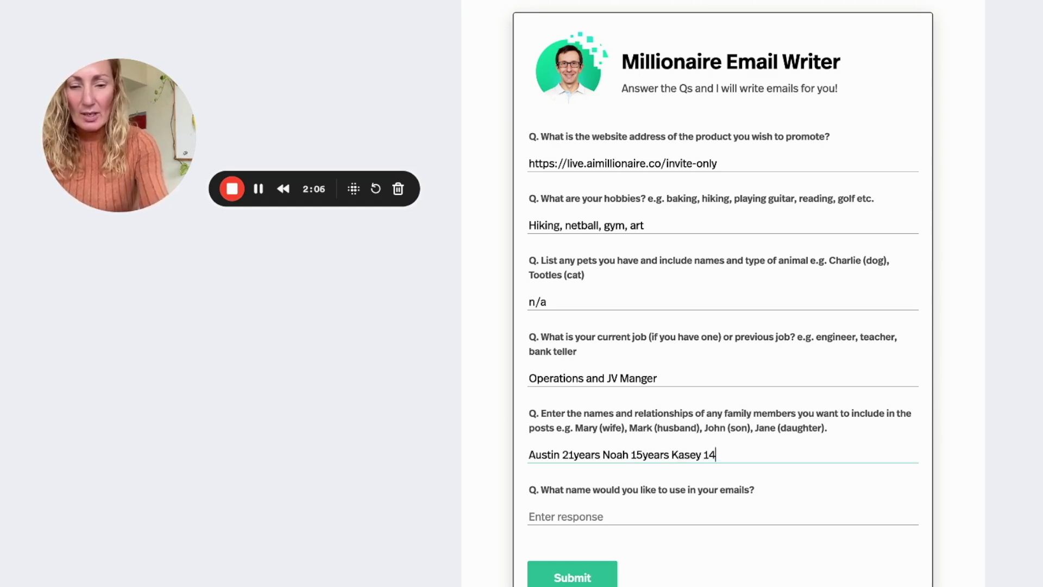
type(" years")
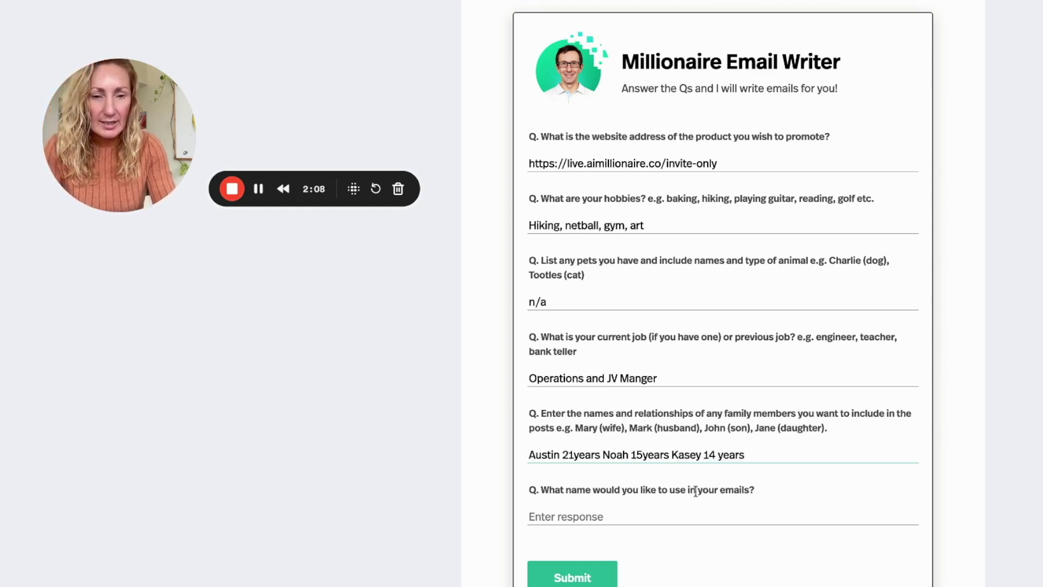
left_click(696, 512)
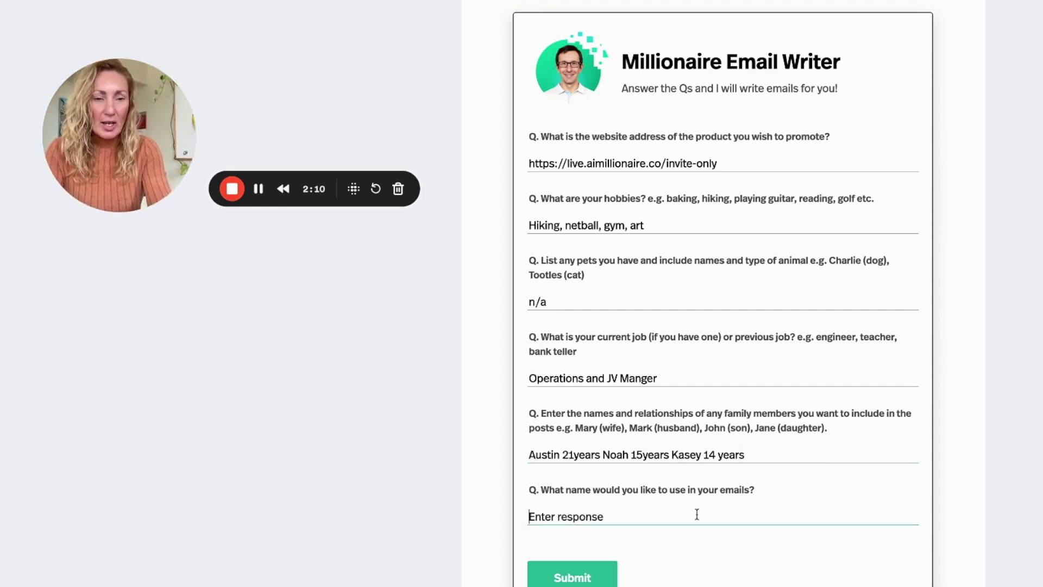
type("Pau")
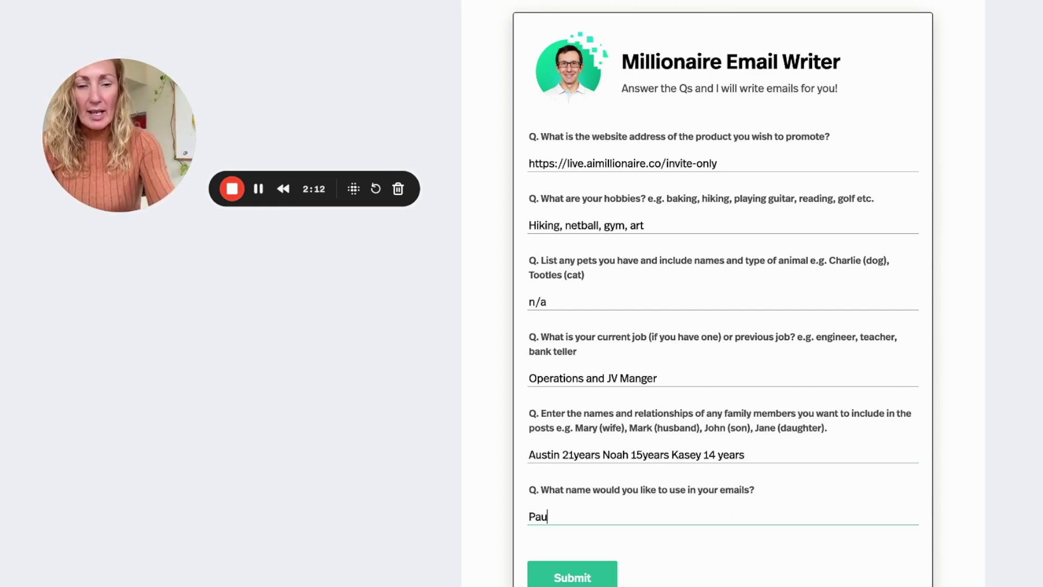
type("la-Marere")
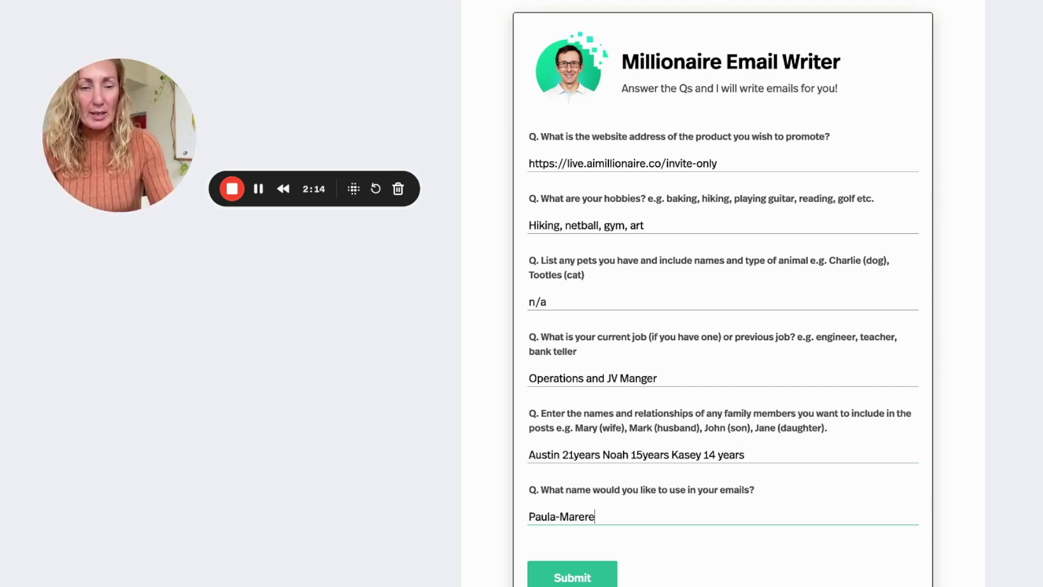
key("BackSpace")
key("BackSpace")
type("e")
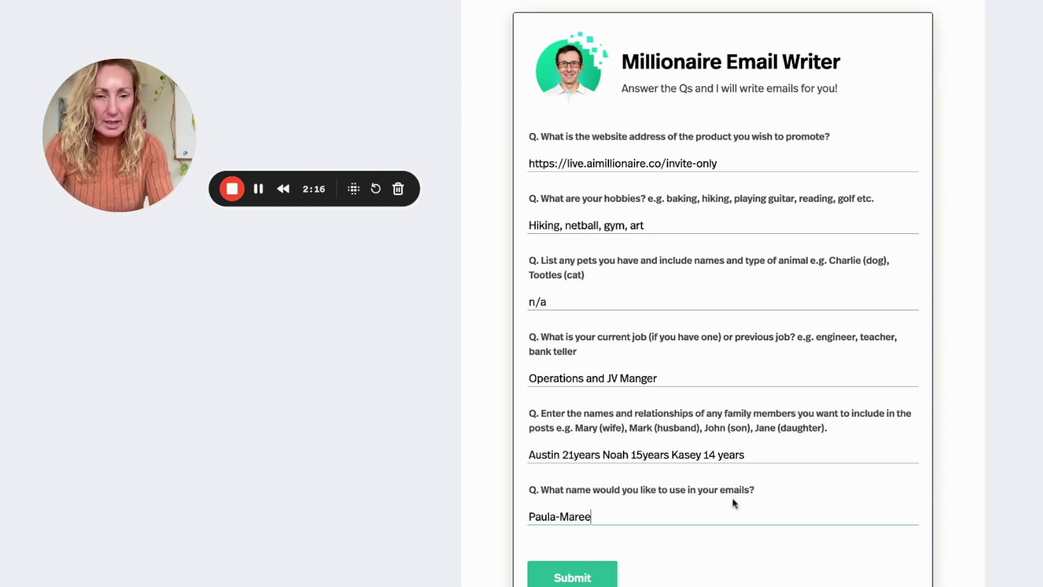
scroll(907, 497, "down", 1)
scroll(907, 498, "down", 3)
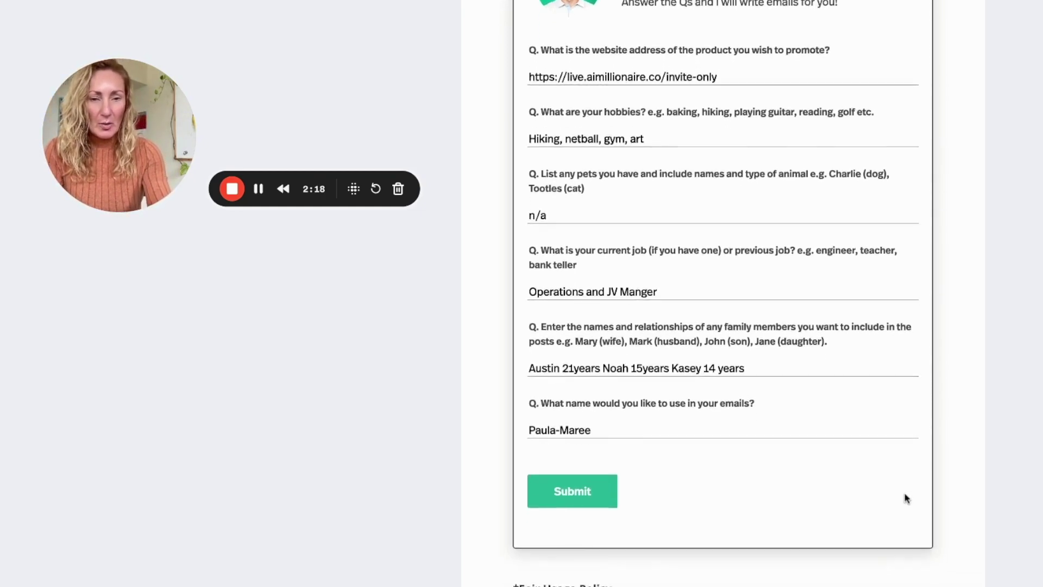
left_click(574, 466)
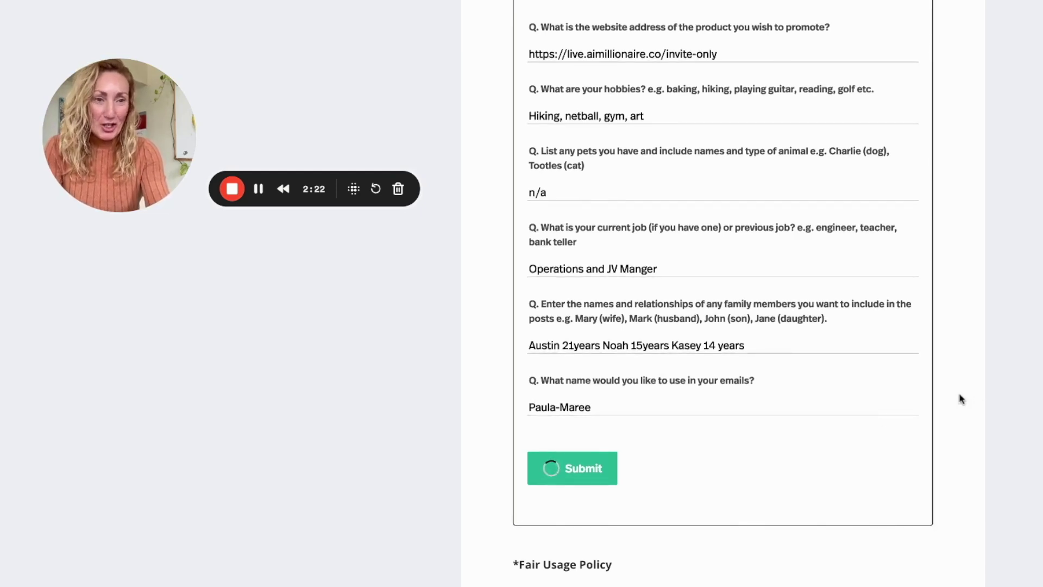
Step: Scroll through the reply's product summary to the start of Email #1's hiking story
scroll(962, 400, "down", 3)
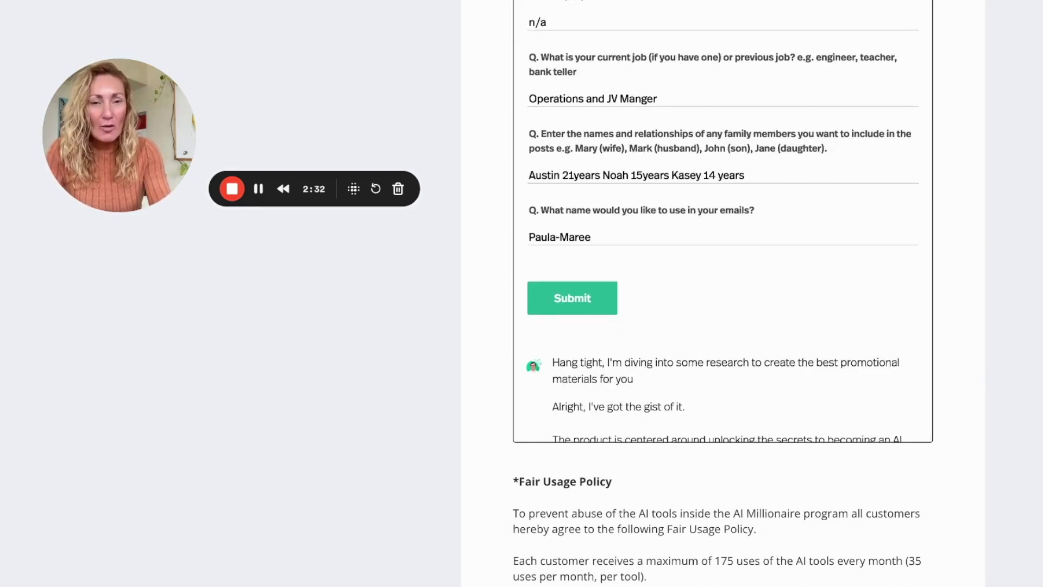
scroll(948, 392, "down", 2)
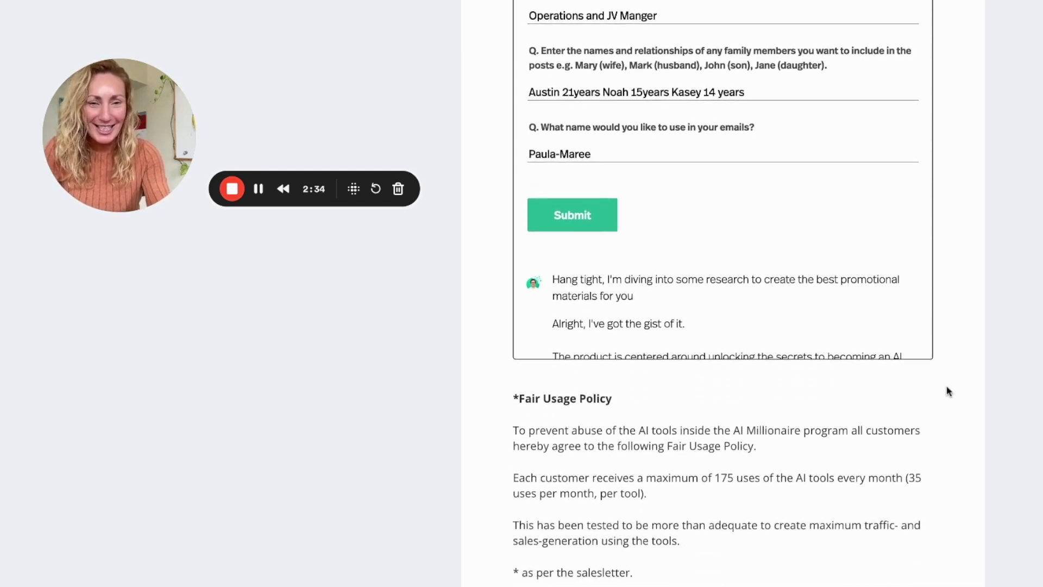
scroll(917, 312, "down", 2)
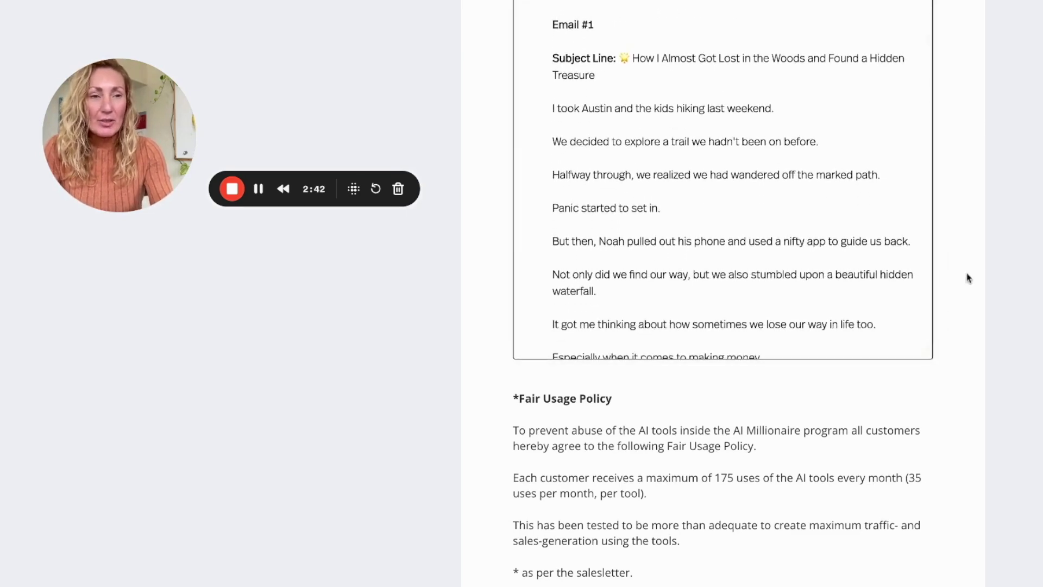
scroll(1011, 283, "up", 3)
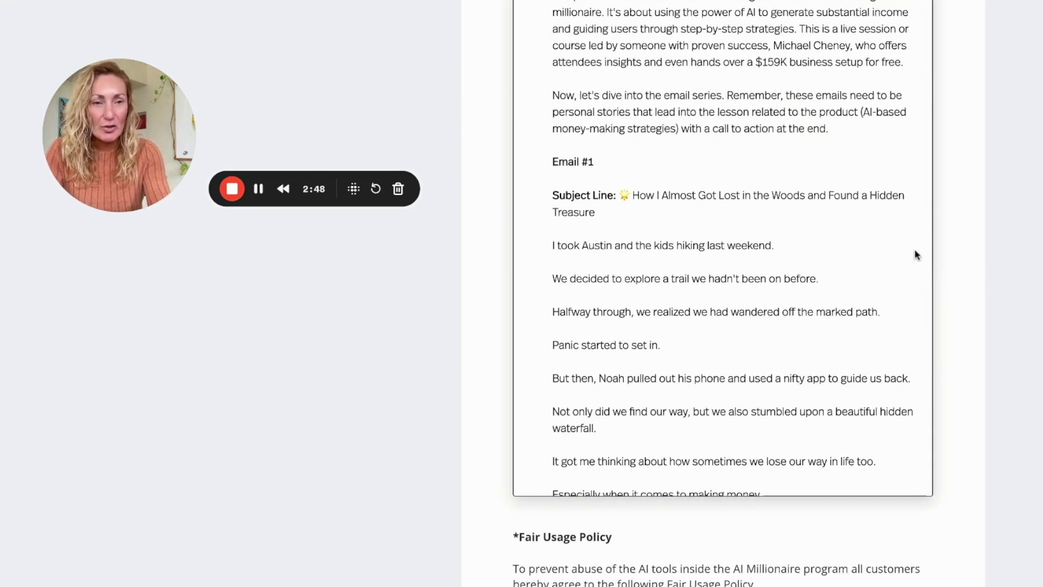
scroll(917, 257, "down", 3)
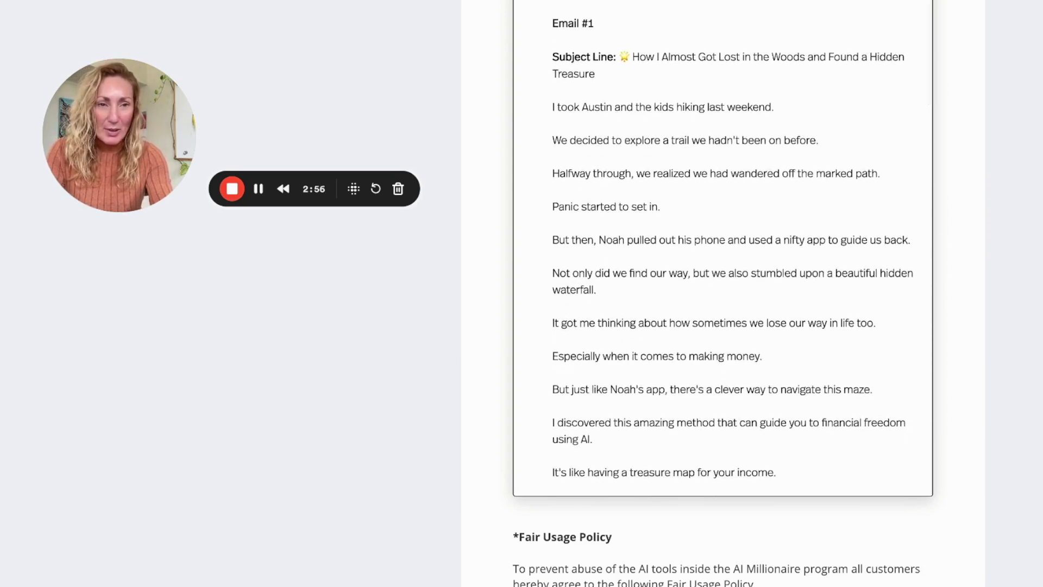
scroll(742, 245, "down", 3)
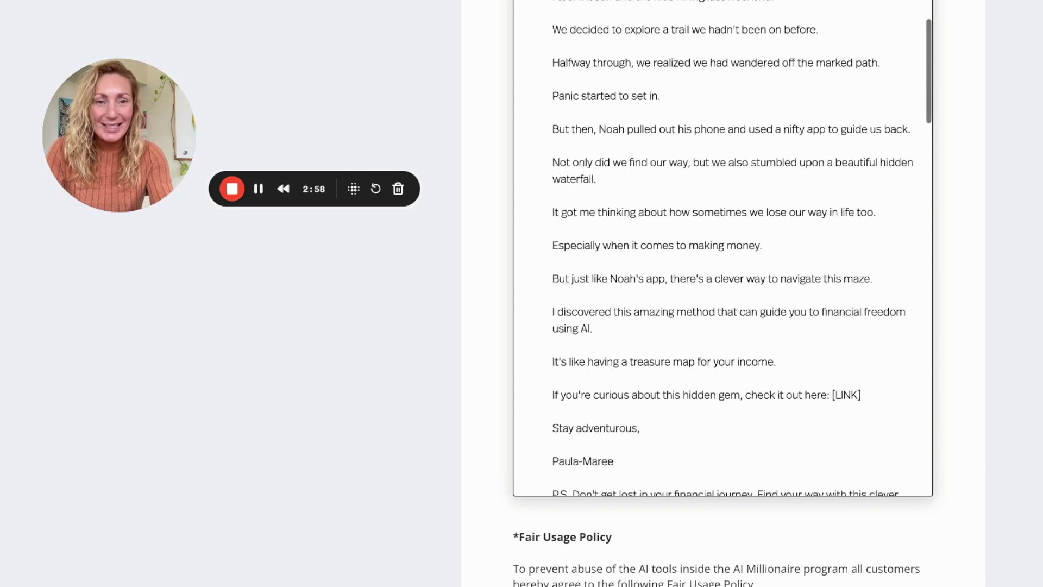
scroll(723, 244, "down", 2)
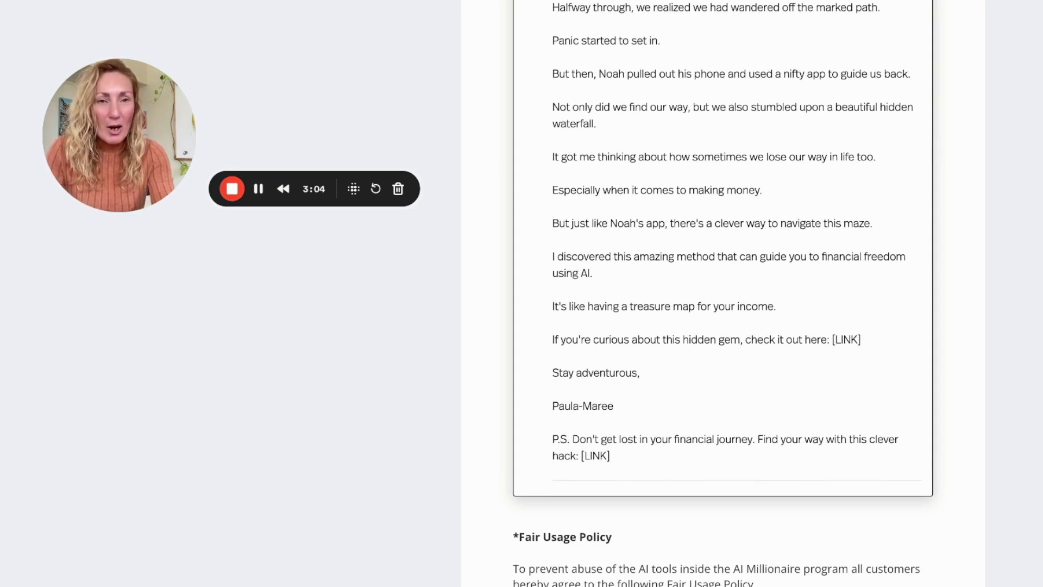
scroll(740, 249, "down", 1)
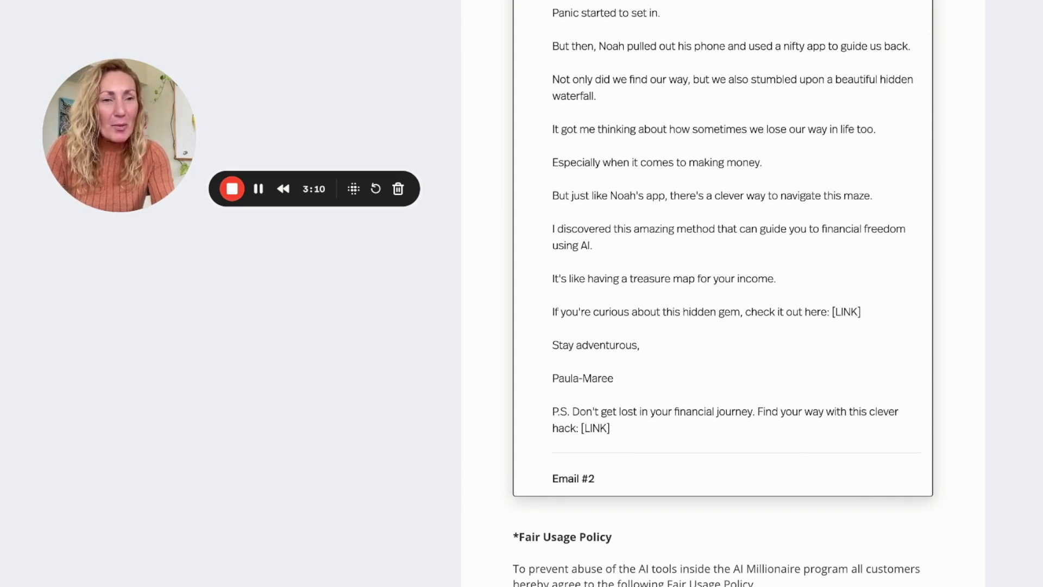
scroll(722, 249, "down", 2)
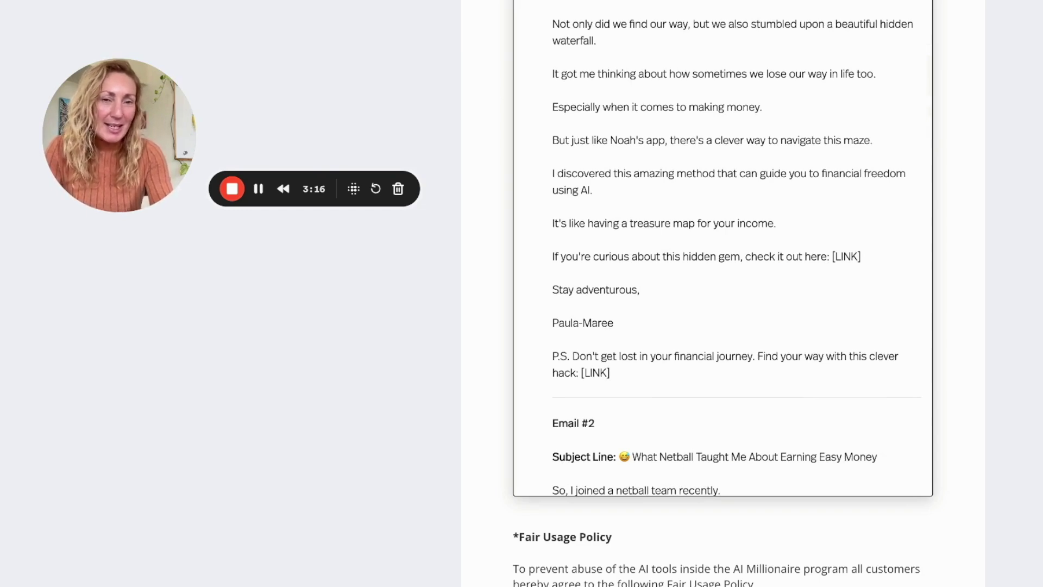
scroll(722, 250, "down", 3)
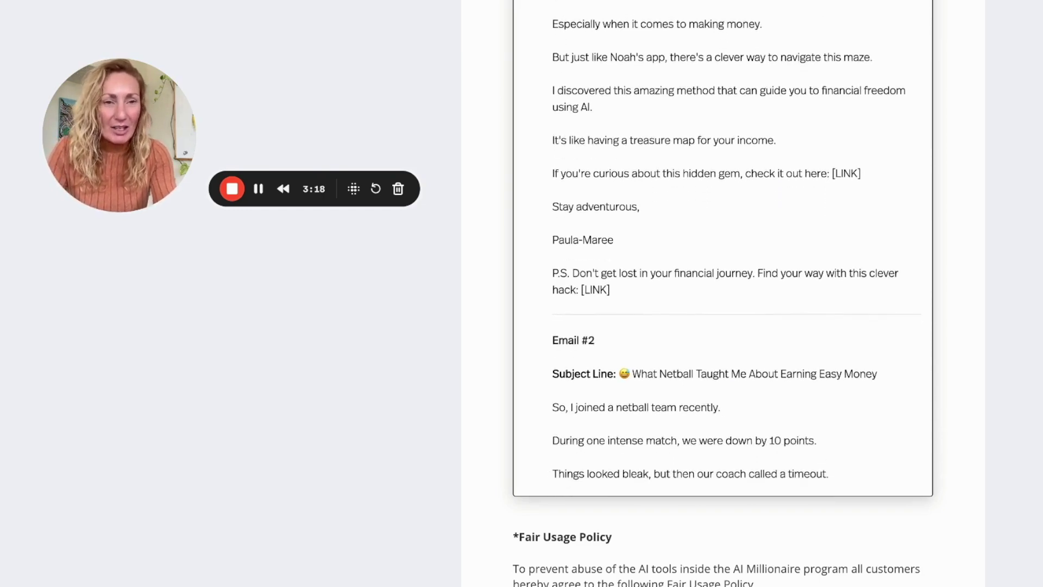
scroll(723, 249, "down", 2)
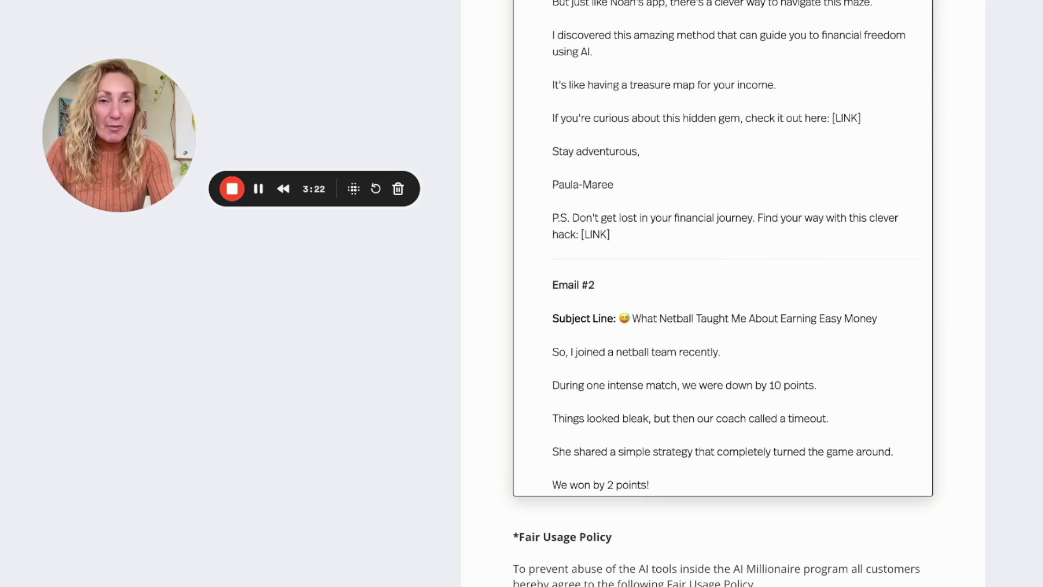
scroll(722, 249, "down", 1)
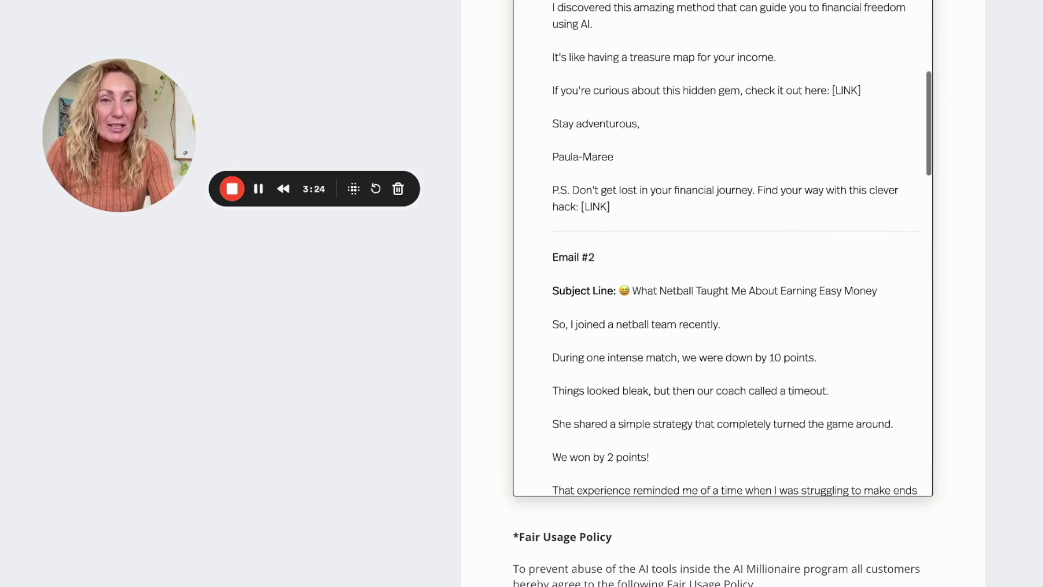
scroll(723, 249, "down", 2)
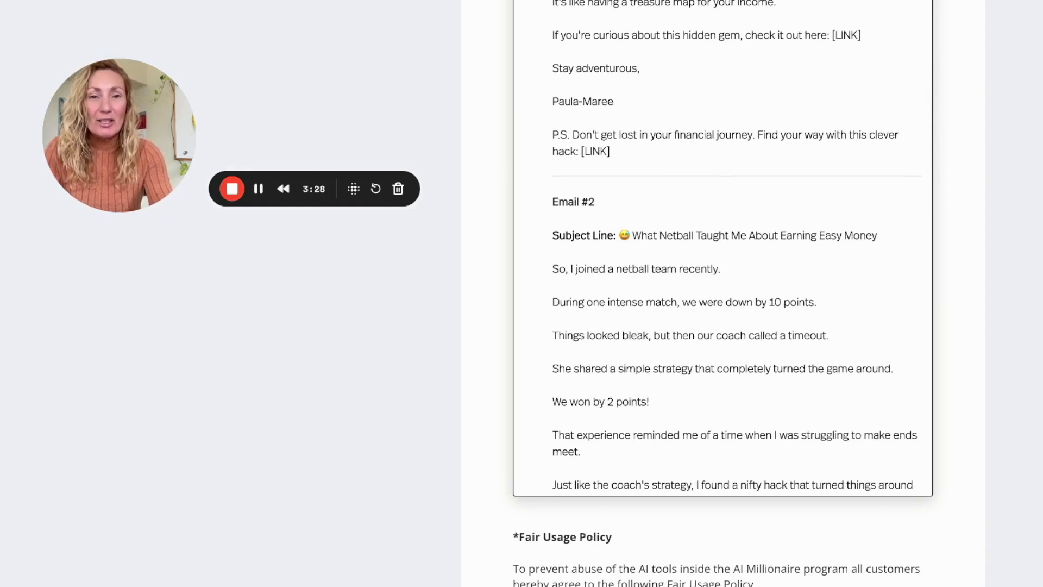
scroll(722, 249, "down", 2)
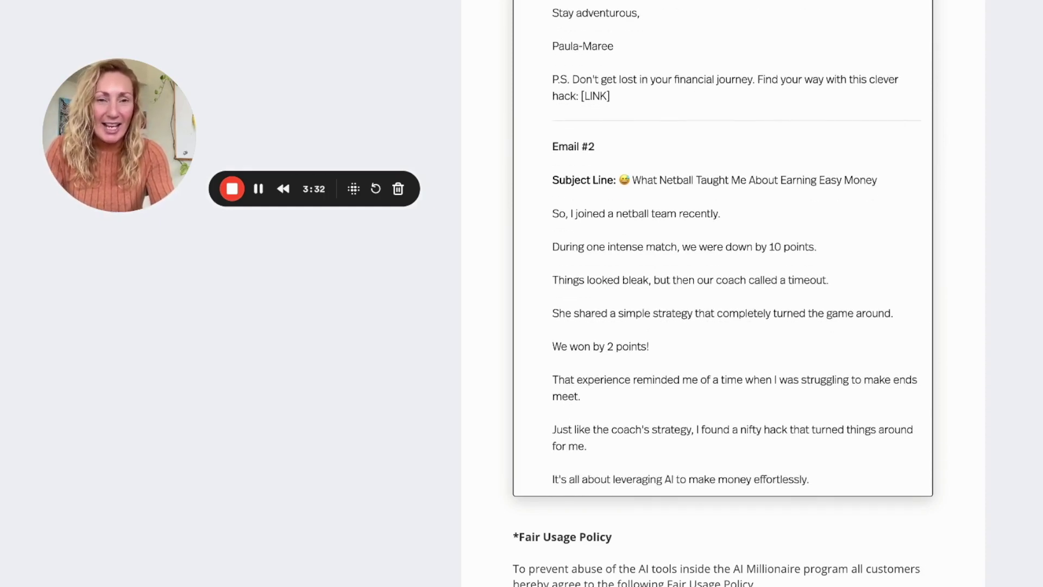
scroll(722, 249, "down", 5)
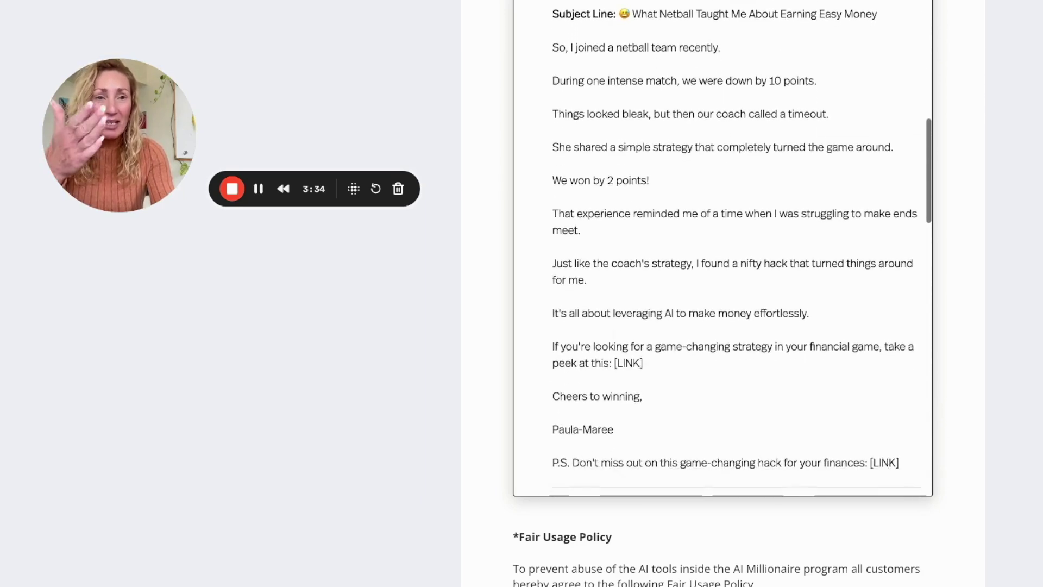
scroll(723, 249, "down", 8)
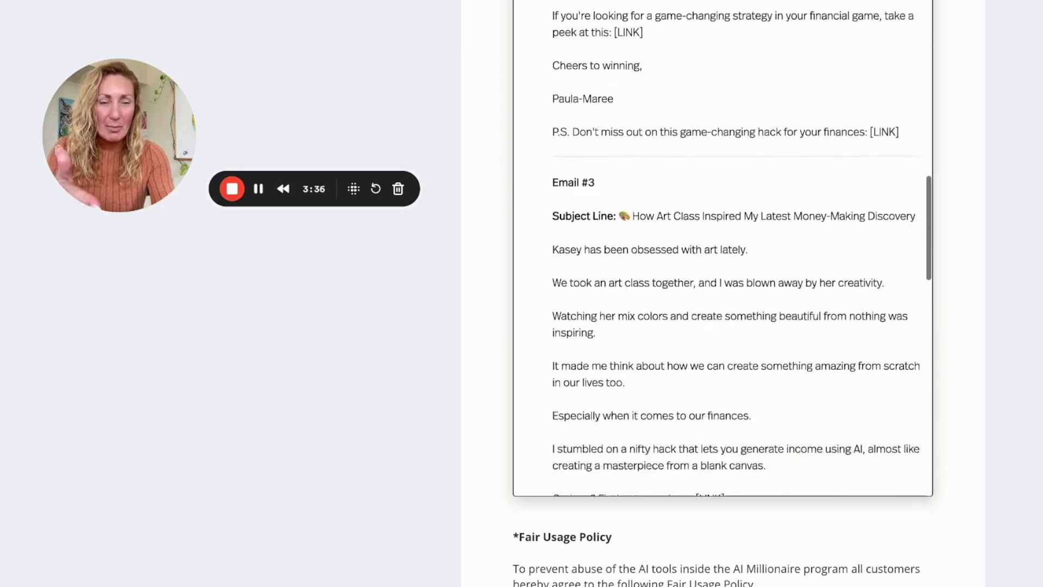
scroll(722, 249, "down", 5)
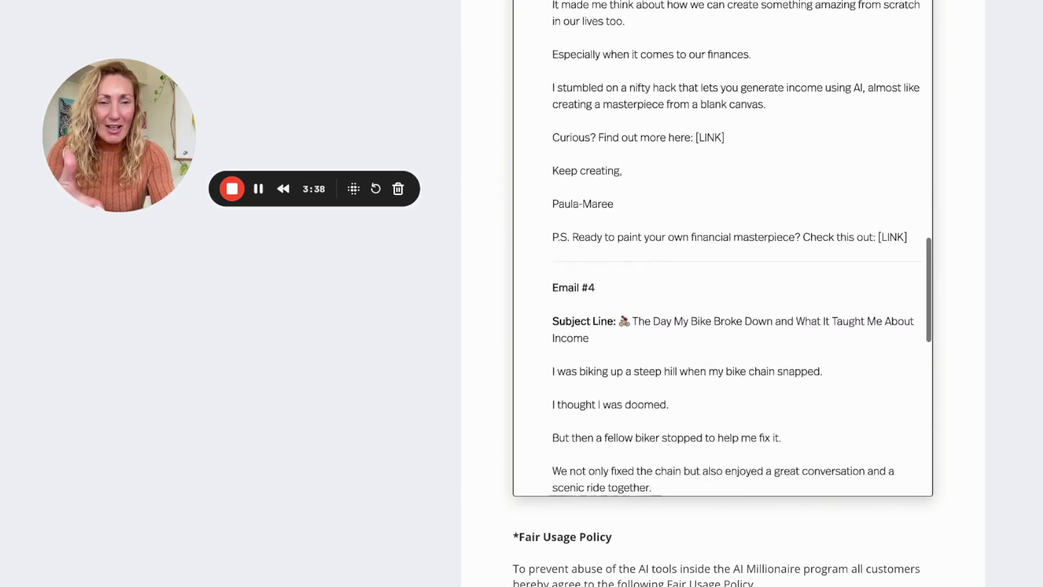
scroll(722, 250, "down", 3)
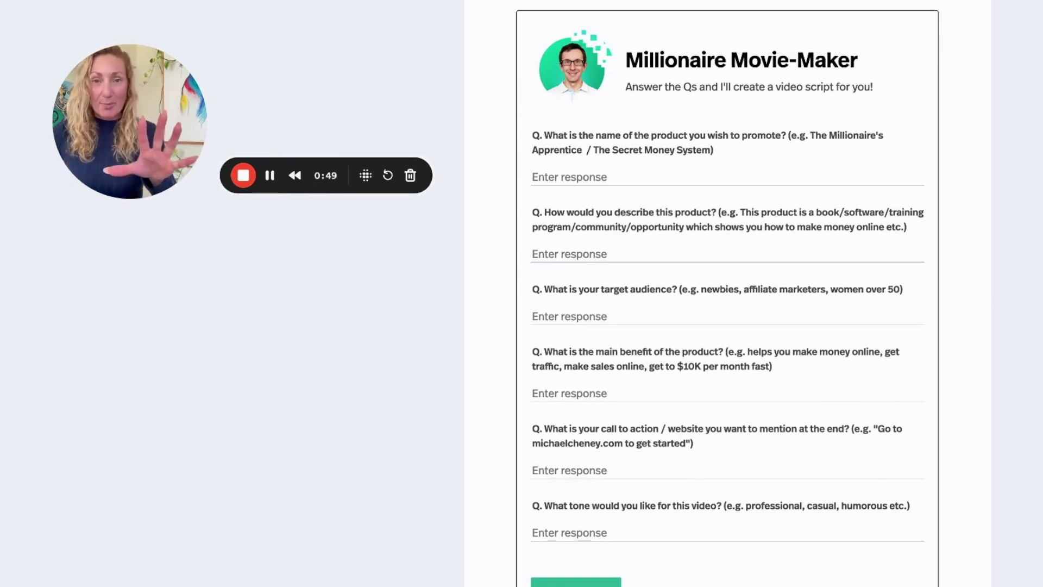
Step: Copy the example name 'The Secret Money System' into the product name answer
scroll(845, 242, "down", 1)
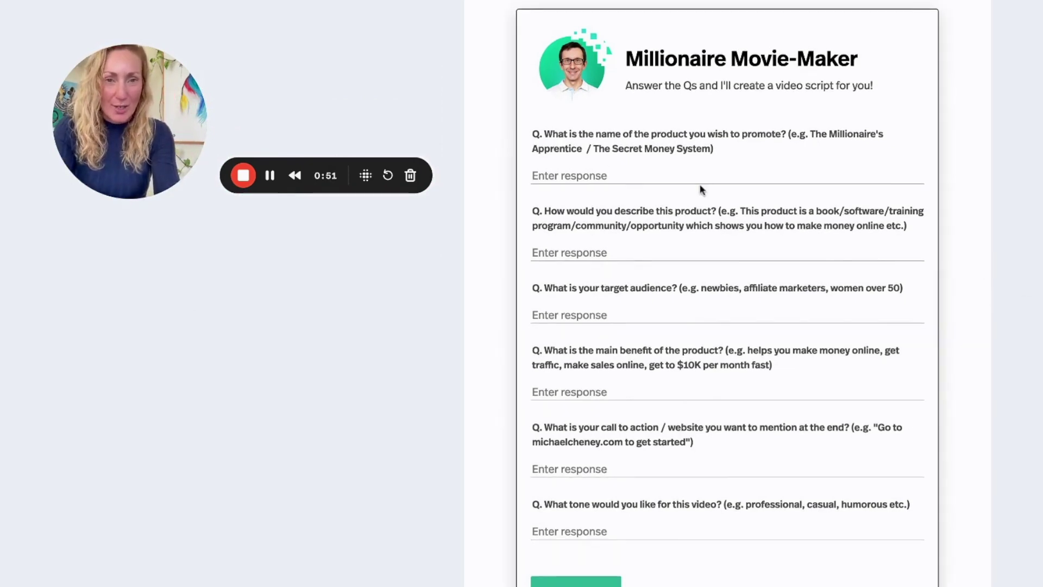
left_click_drag(711, 148, 594, 149)
key("ctrl+c")
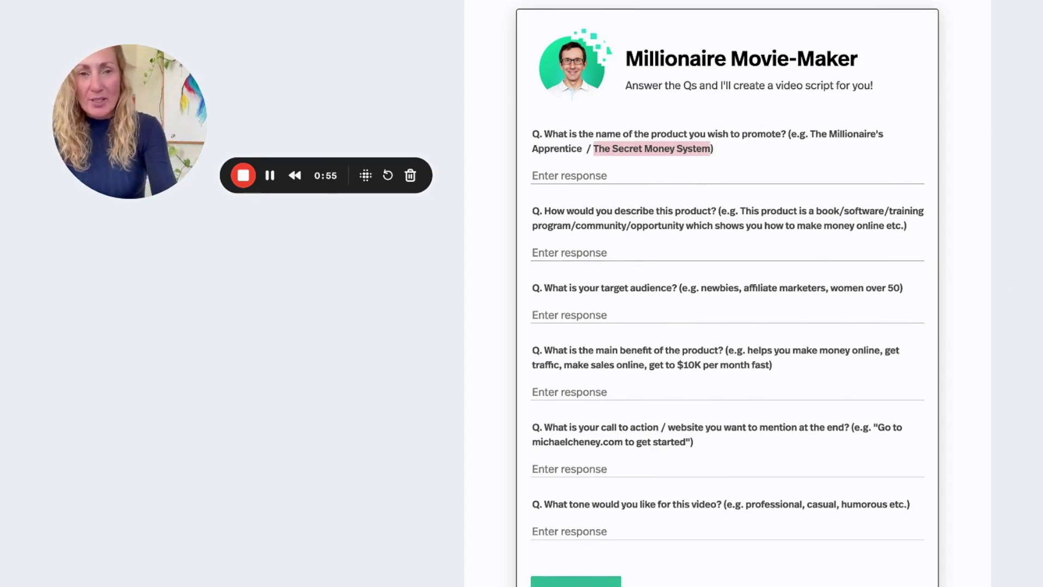
left_click(580, 174)
key("ctrl+v")
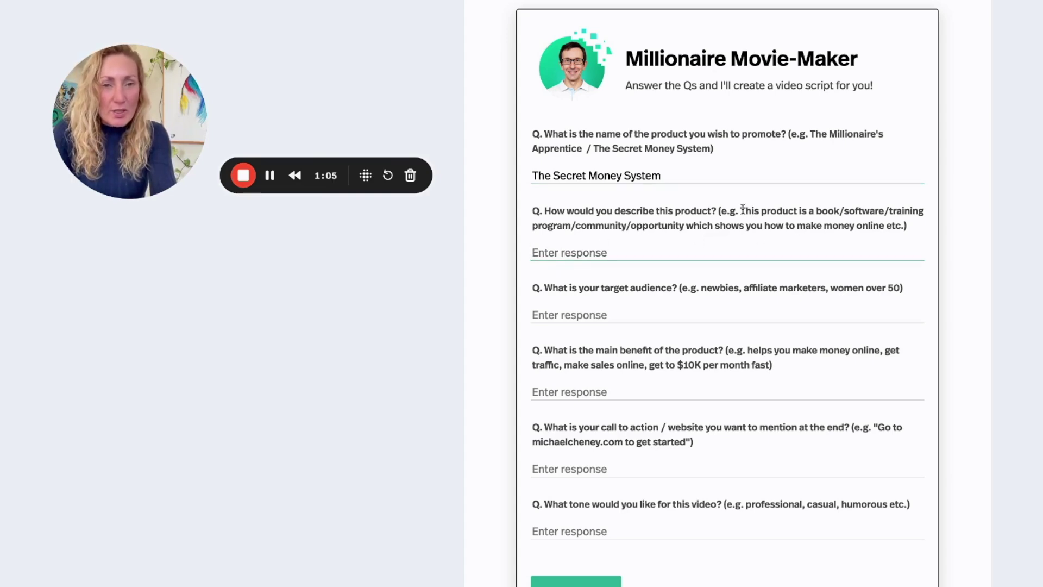
Step: Paste the example description and cut 'book/software/' and 'community/' so it reads 'training program opportunity'
left_click_drag(740, 208, 885, 225)
key("ctrl+c")
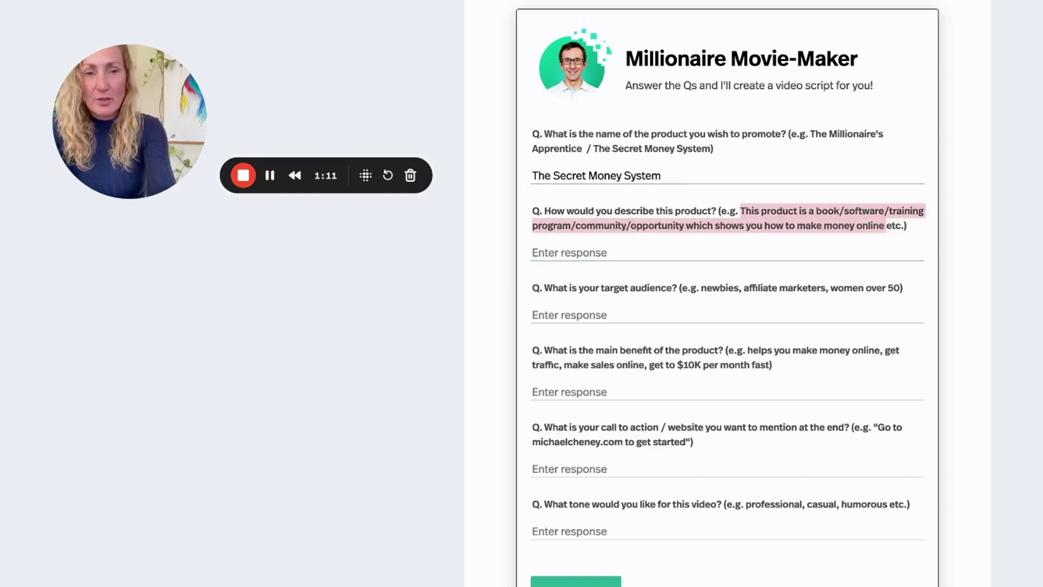
left_click(722, 252)
key("ctrl+v")
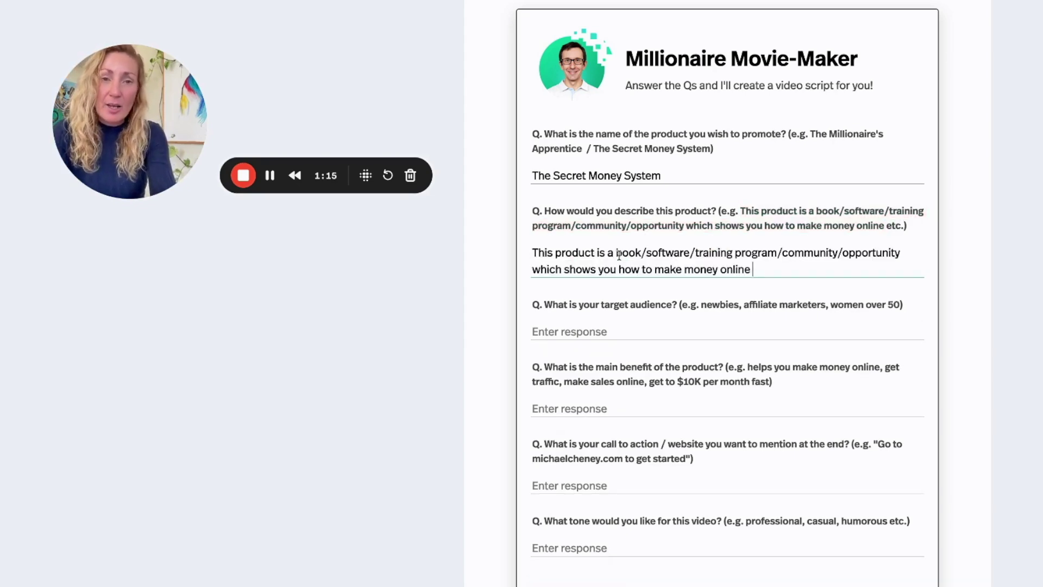
left_click(695, 252)
key("shift+Left")
key("shift+Left")
key("shift+Left")
key("shift+Left")
key("shift+Left")
key("shift+Left")
key("shift+Left")
key("shift+Left")
key("shift+Left")
key("shift+Left")
key("shift+Left")
key("shift+Left")
key("shift+Left")
key("shift+Left")
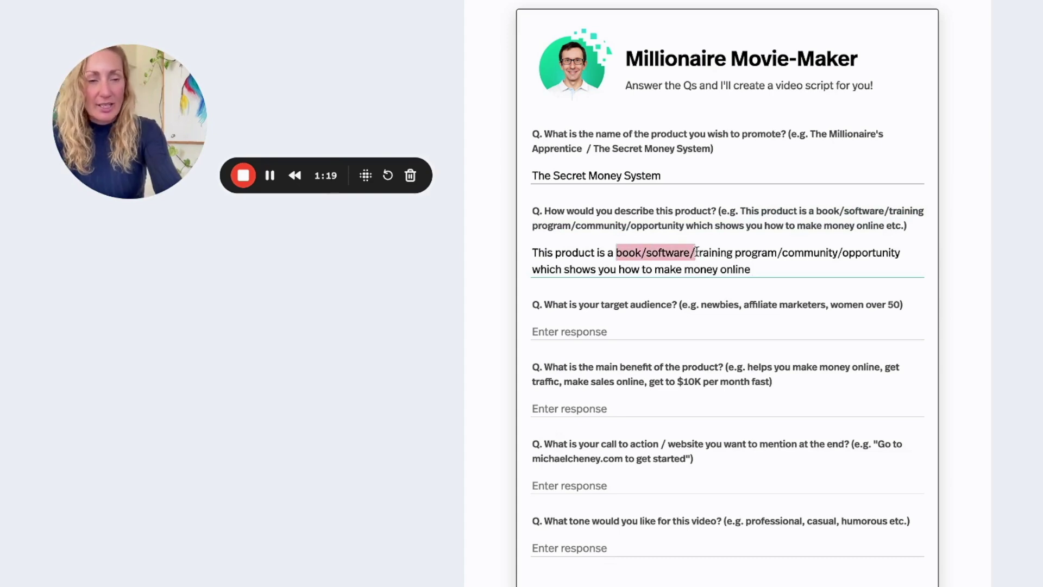
key("BackSpace")
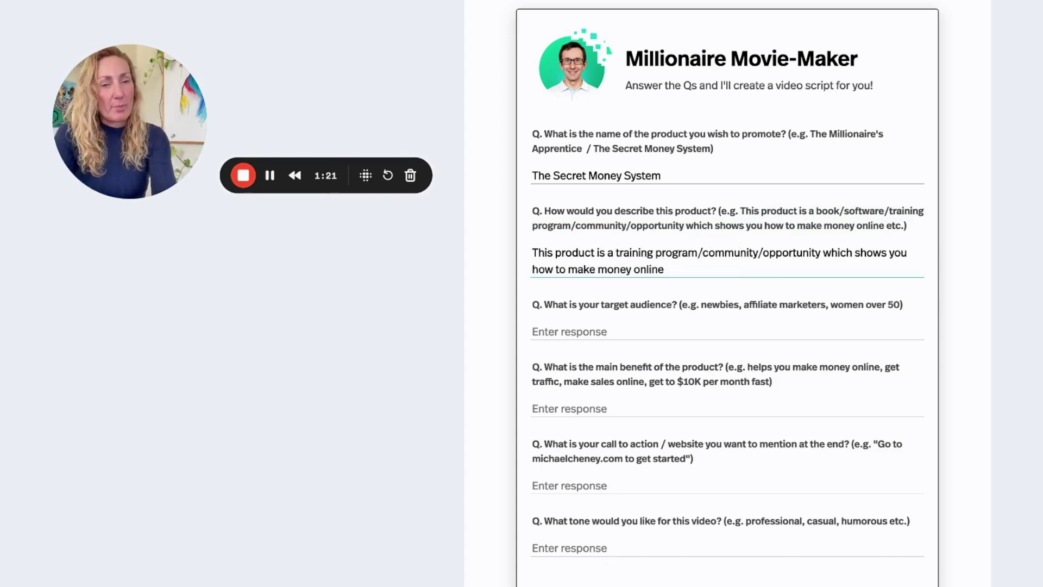
left_click(763, 252)
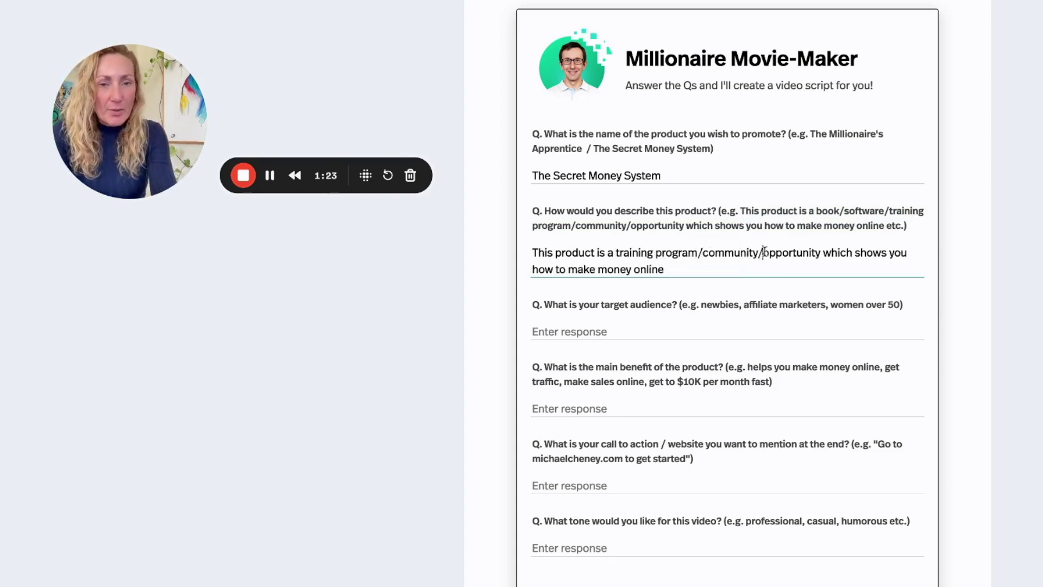
key("shift+Left")
key("shift+Left")
key("shift+Left")
key("shift+Left")
key("shift+Left")
key("shift+Left")
key("shift+Left")
key("shift+Left")
key("shift+Left")
key("shift+Left")
key("shift+Left")
key("BackSpace")
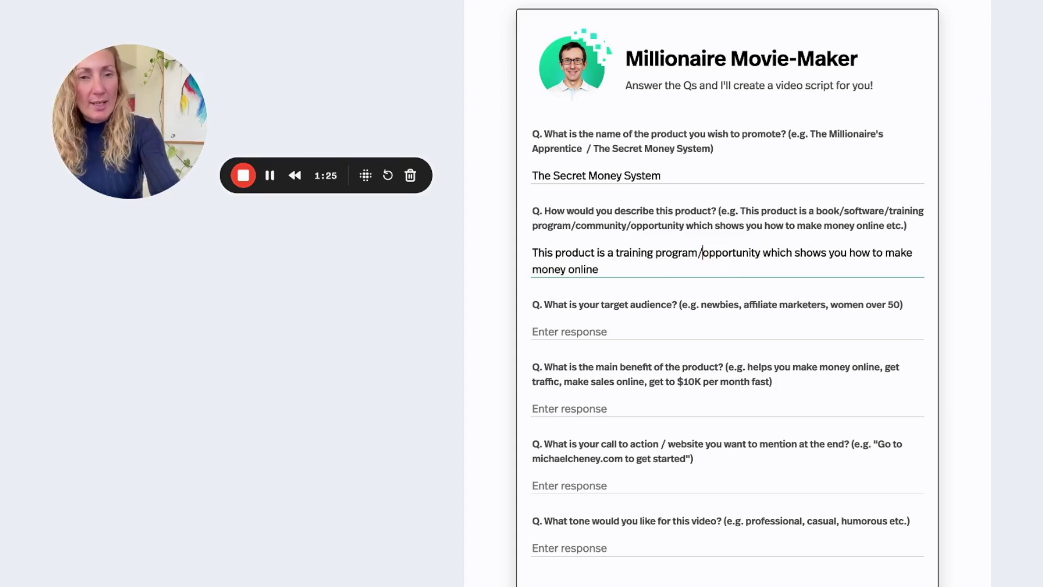
key("BackSpace")
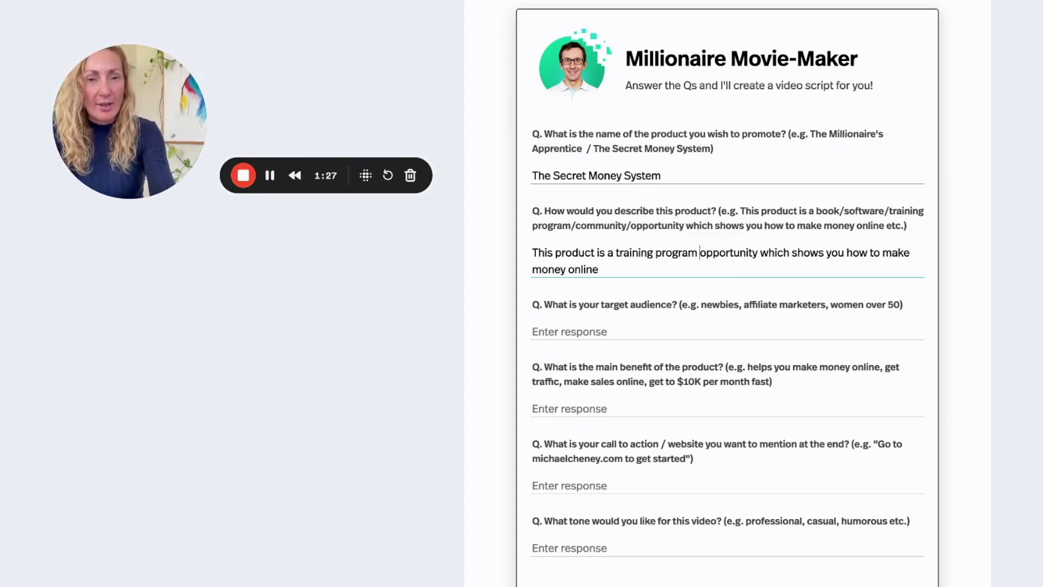
left_click(639, 323)
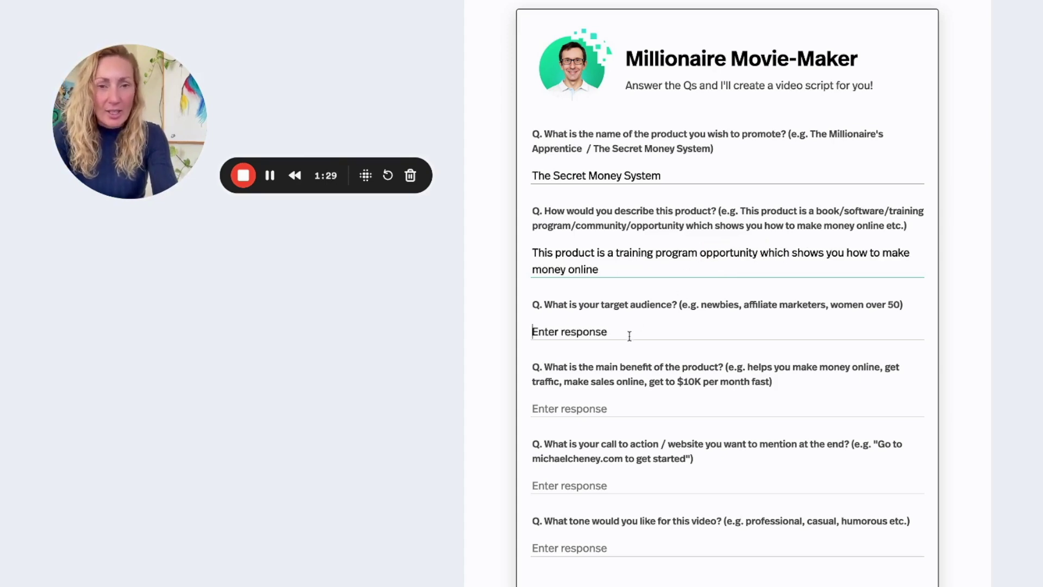
Step: Set the target audience to 'newbies, affiliate marketers, people over 40'
double_click(702, 304)
key("shift+Right")
key("shift+Right")
key("shift+Right")
key("shift+Right")
key("shift+Right")
key("shift+Right")
key("shift+Right")
key("shift+Right")
key("shift+Right")
key("shift+Right")
key("shift+Right")
key("shift+Right")
key("shift+Right")
key("shift+Right")
key("shift+Right")
key("shift+Right")
key("shift+Right")
key("shift+Right")
key("shift+Right")
key("shift+Right")
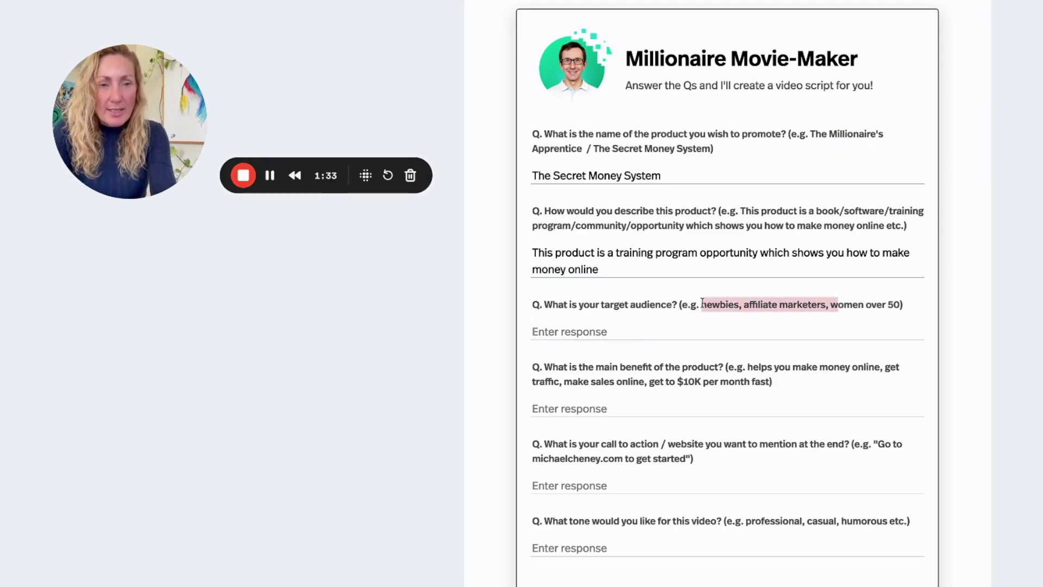
key("shift+Left")
key("shift+Left")
key("ctrl+c")
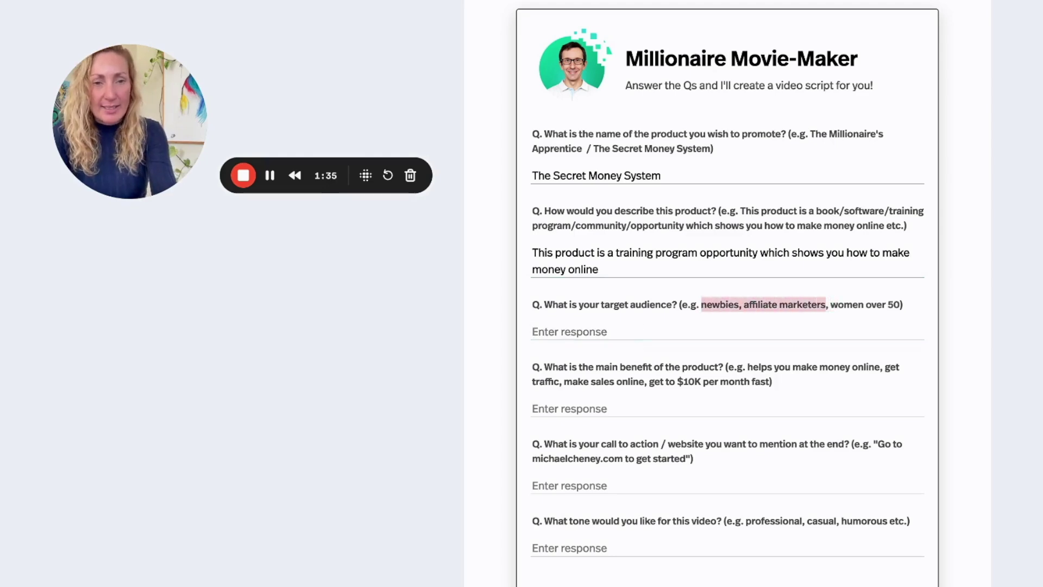
left_click(725, 337)
key("ctrl+v")
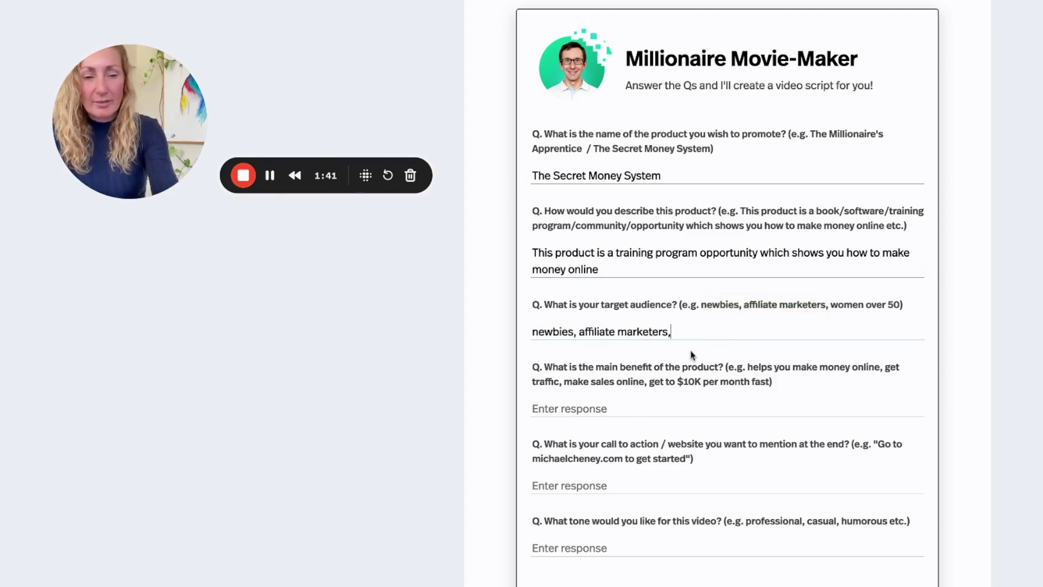
type("people o")
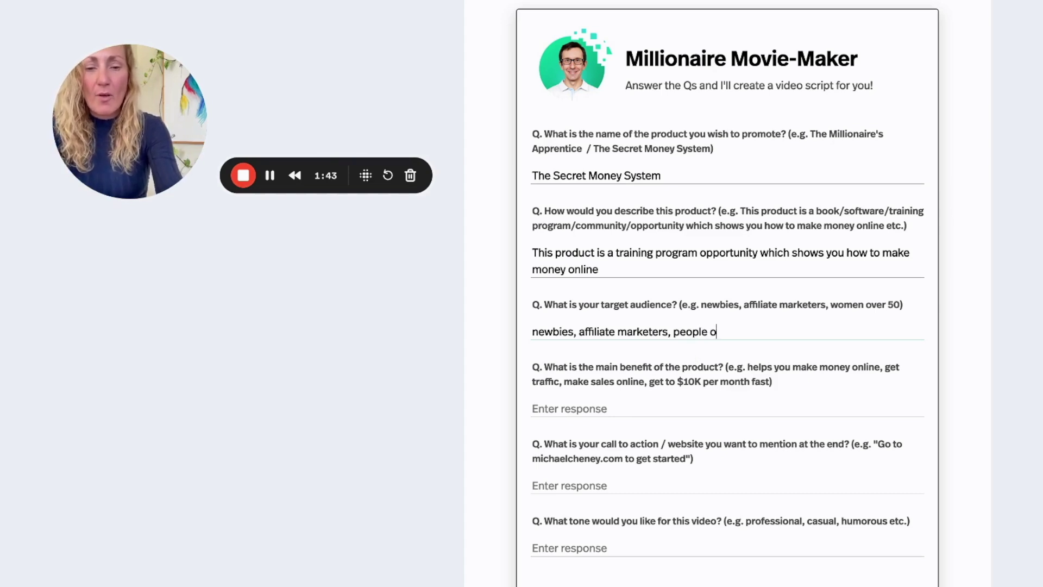
type("ver 40")
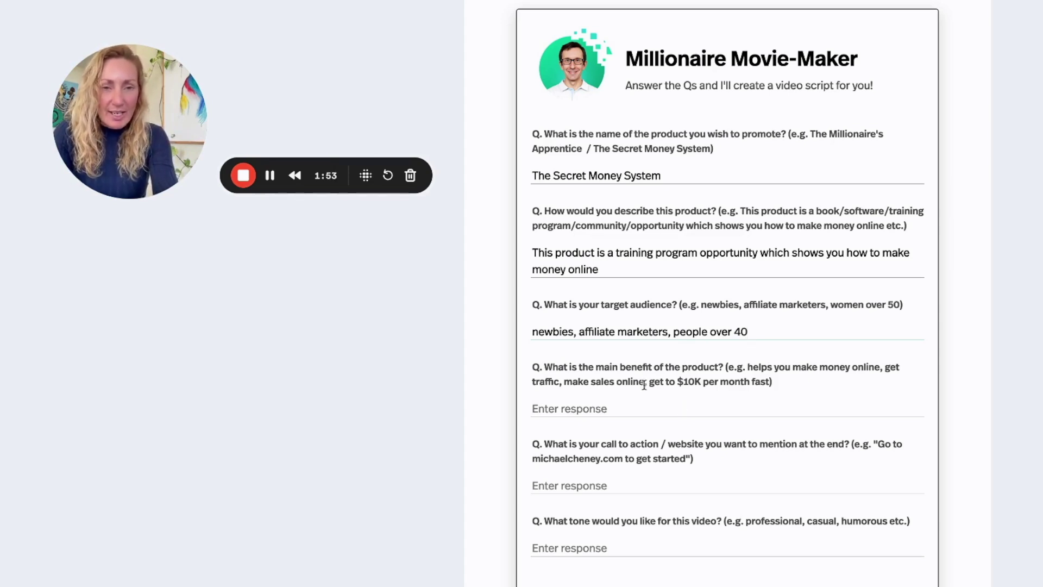
Step: Set the main benefit to 'make sales online' and paste the product start-page link as call to action
left_click_drag(645, 382, 564, 382)
key("ctrl+c")
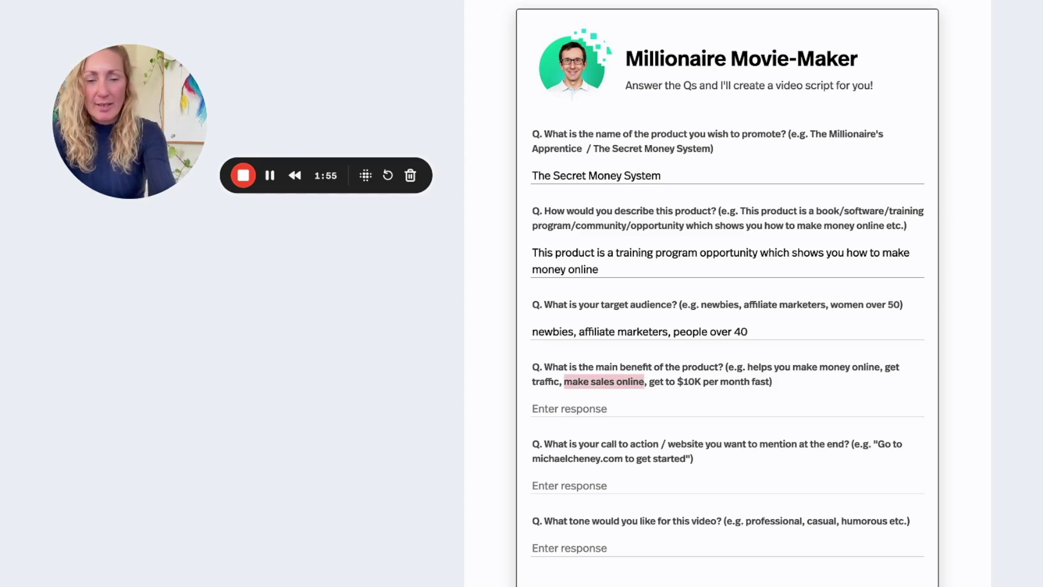
left_click(545, 405)
key("ctrl+v")
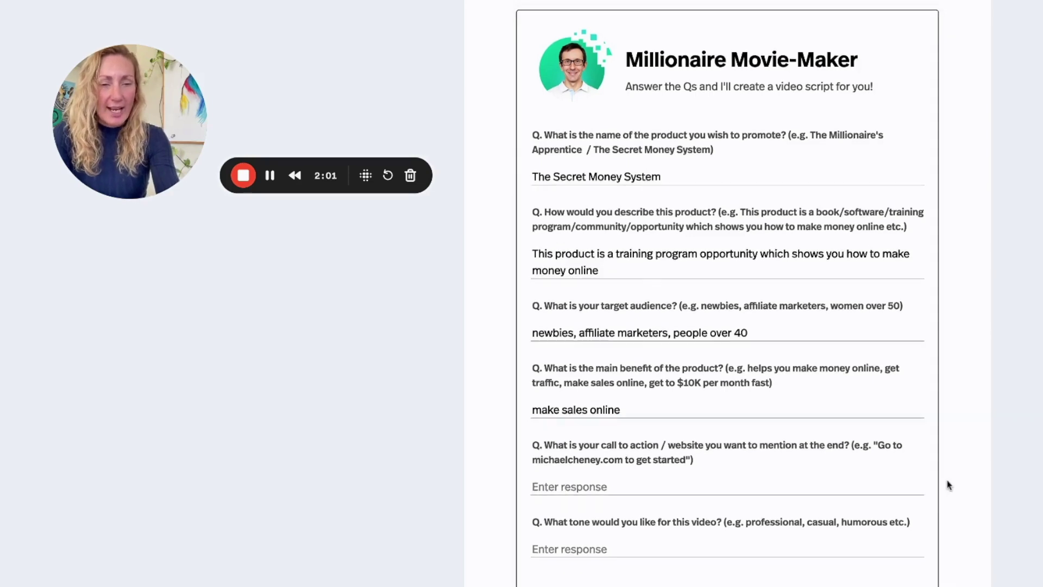
scroll(945, 486, "down", 1)
scroll(948, 486, "down", 1)
left_click(729, 401)
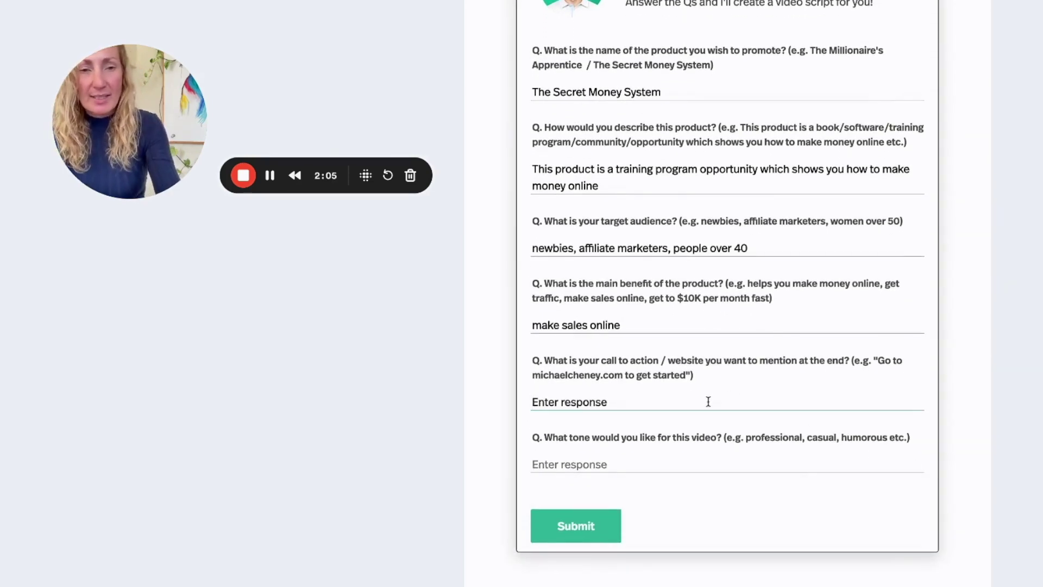
left_click(270, 174)
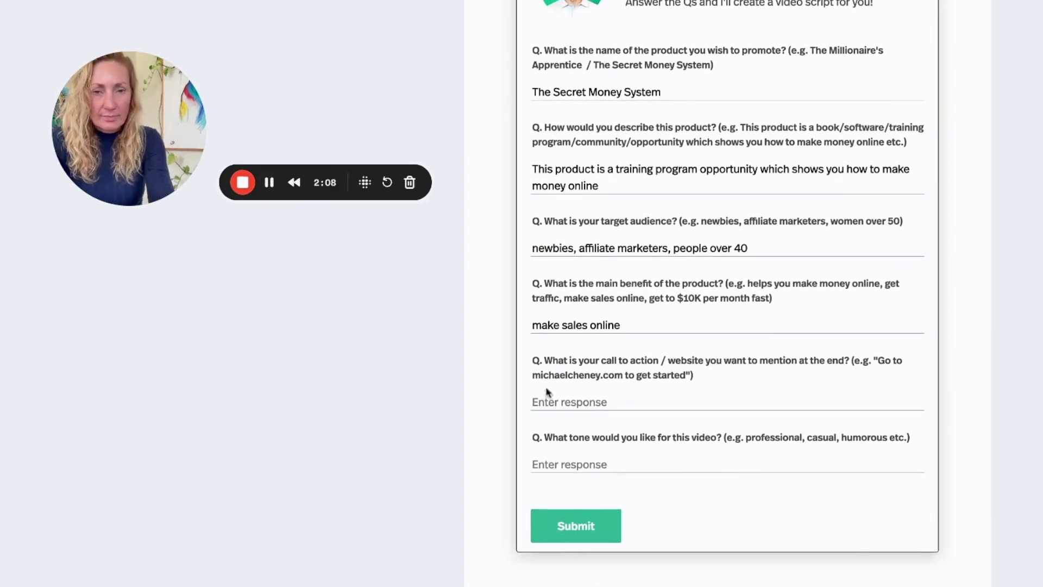
left_click(549, 395)
type("https://live.secretmoneysystem.net/start")
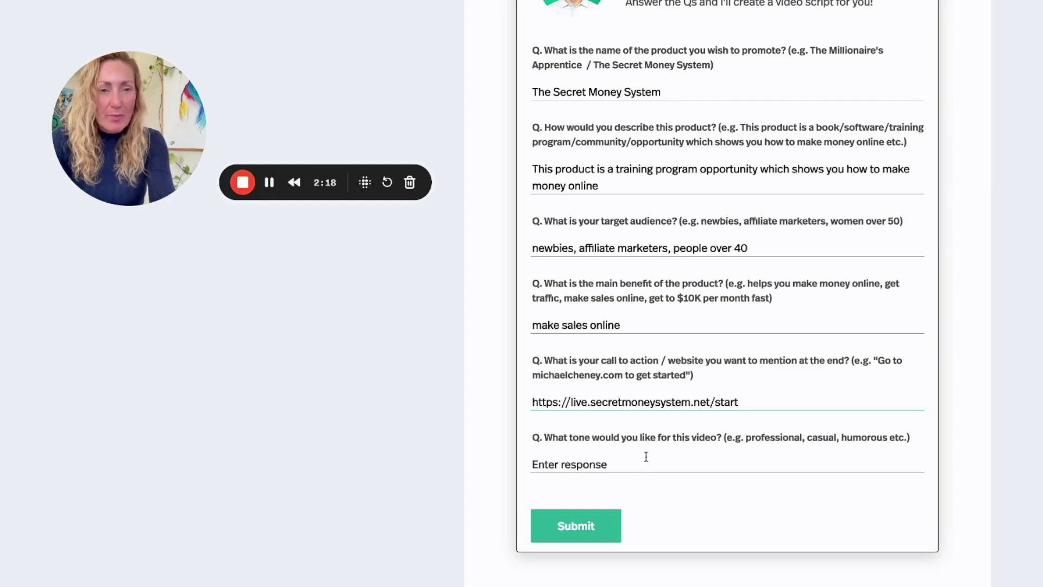
Step: Set the video tone to 'humorous' and submit the answers for the script
left_click(687, 452)
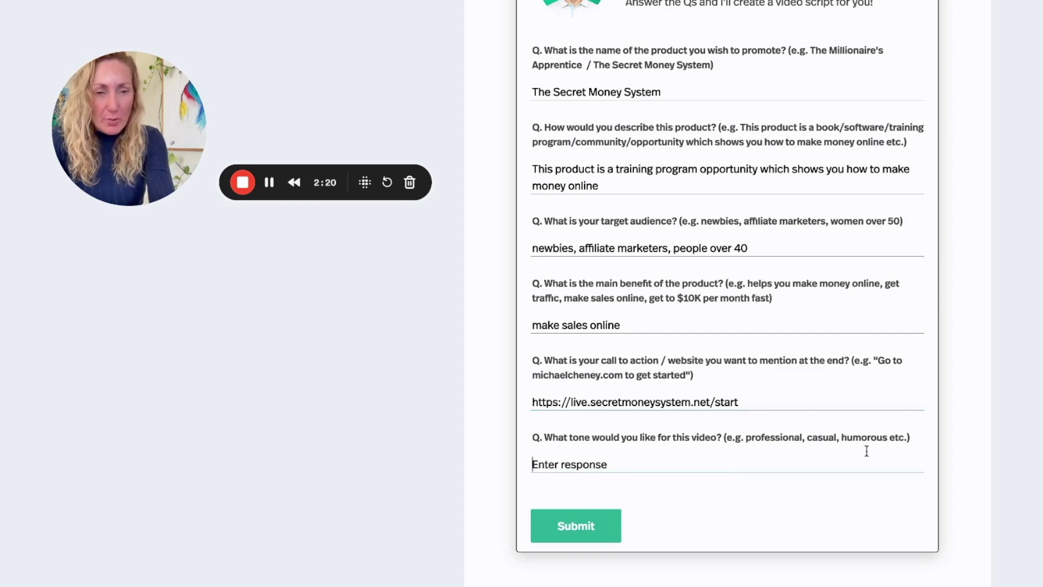
double_click(887, 437)
key("ctrl+c")
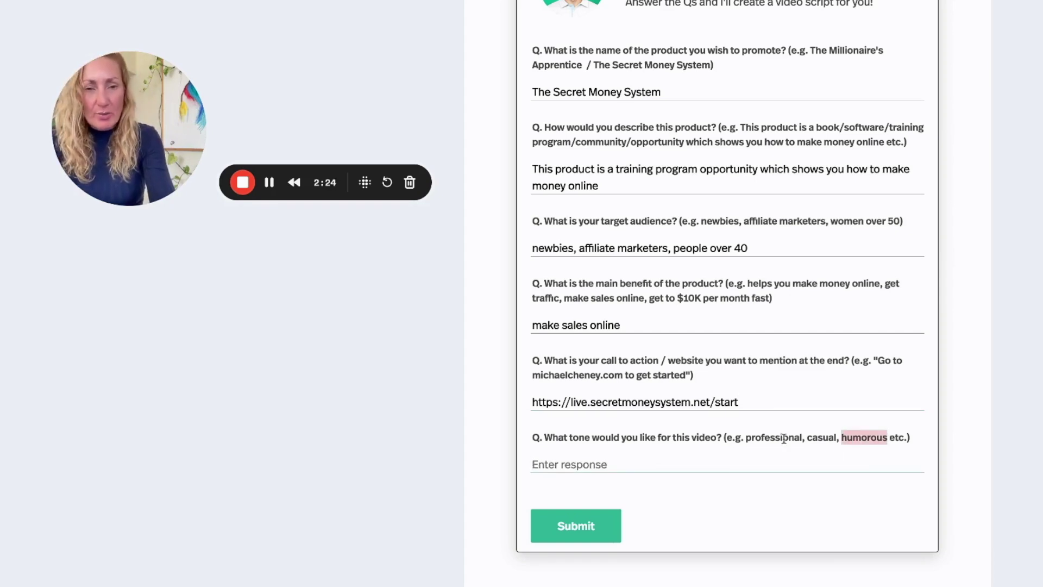
left_click(728, 469)
key("ctrl+v")
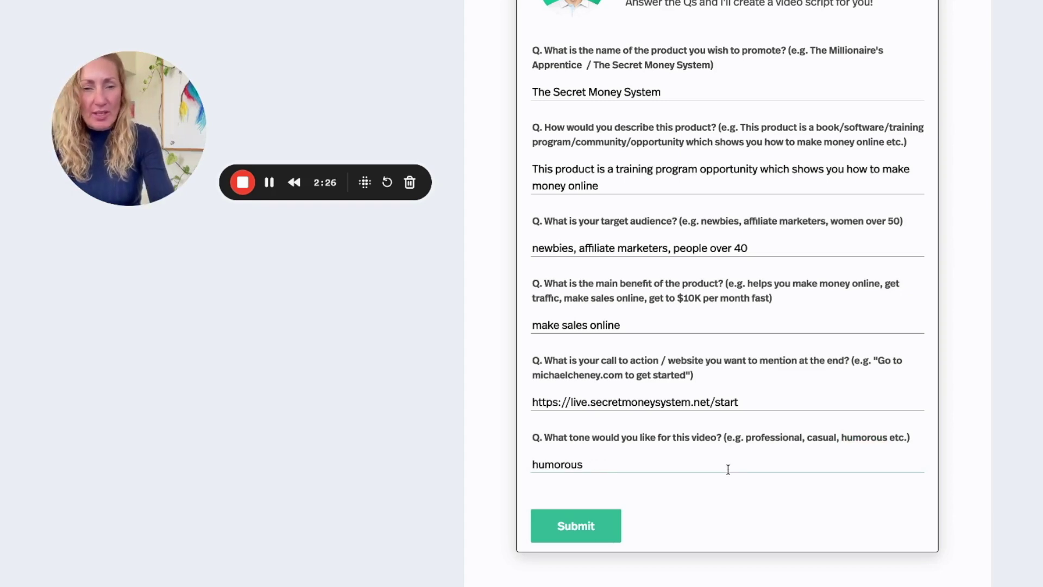
left_click(582, 526)
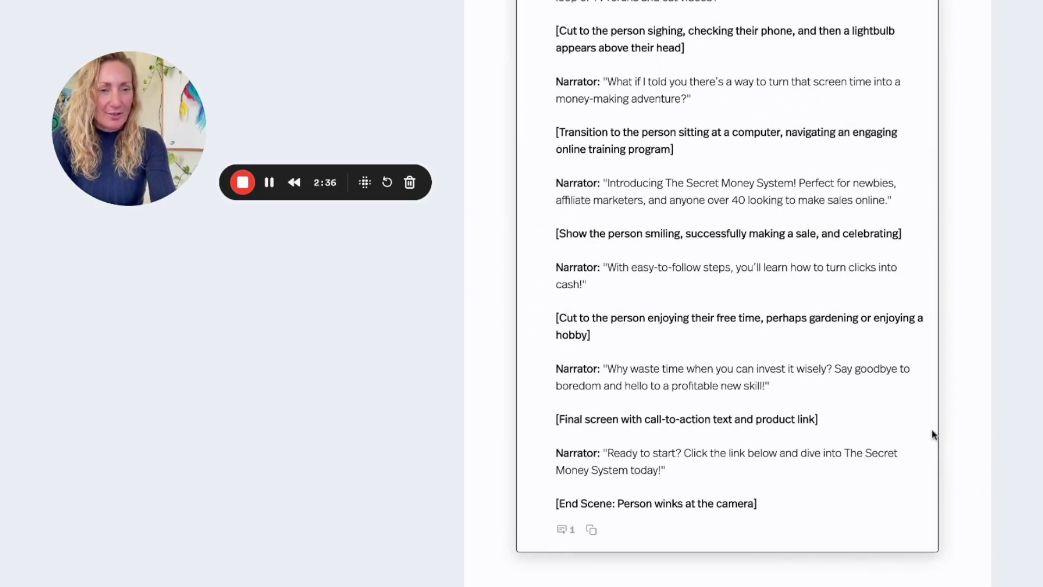
Step: Scroll through the humorous Secret Money System script down to its final [End Scene] line
scroll(935, 420, "up", 5)
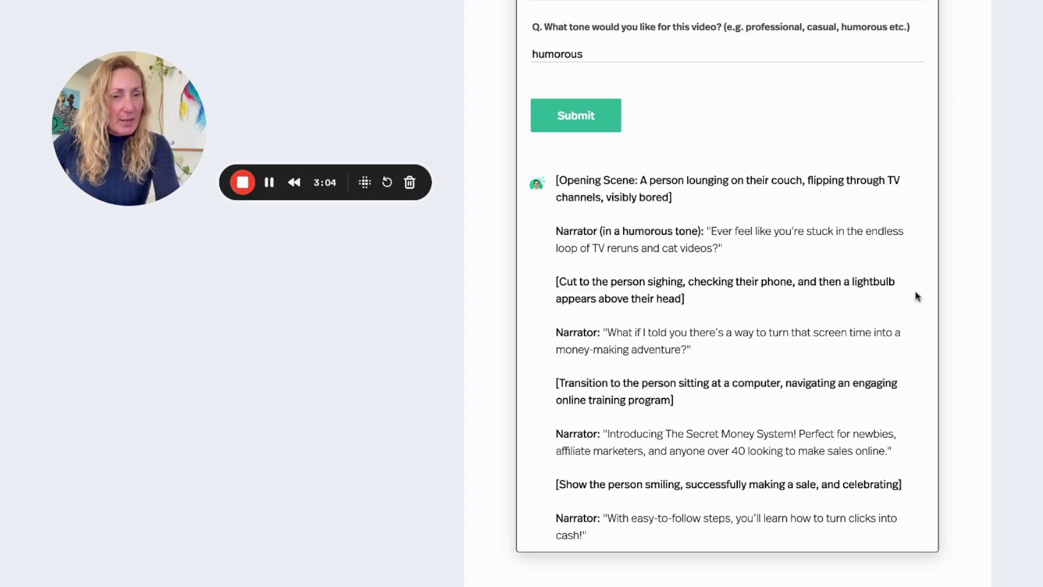
scroll(928, 302, "down", 4)
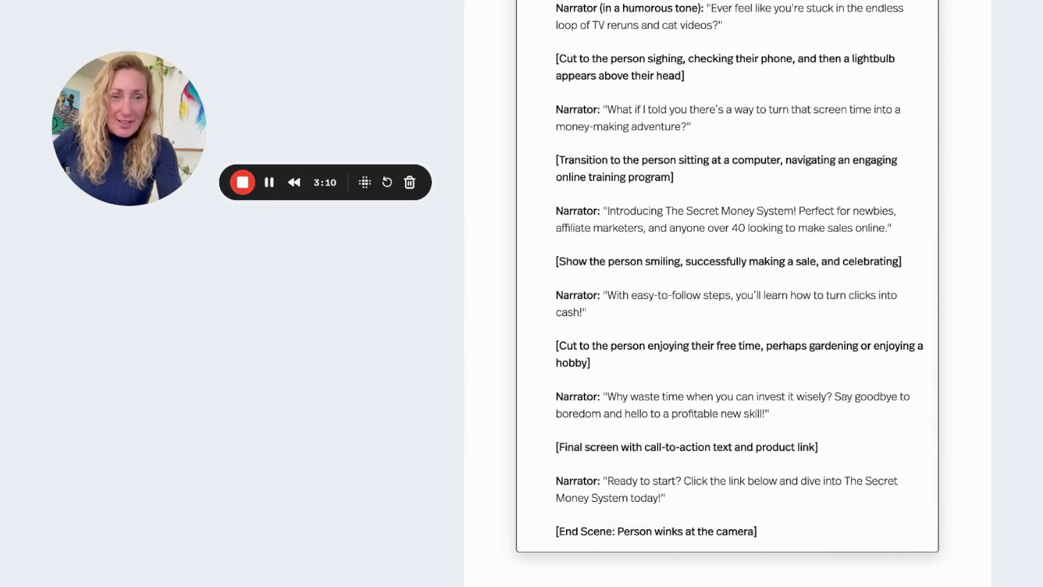
scroll(728, 271, "down", 2)
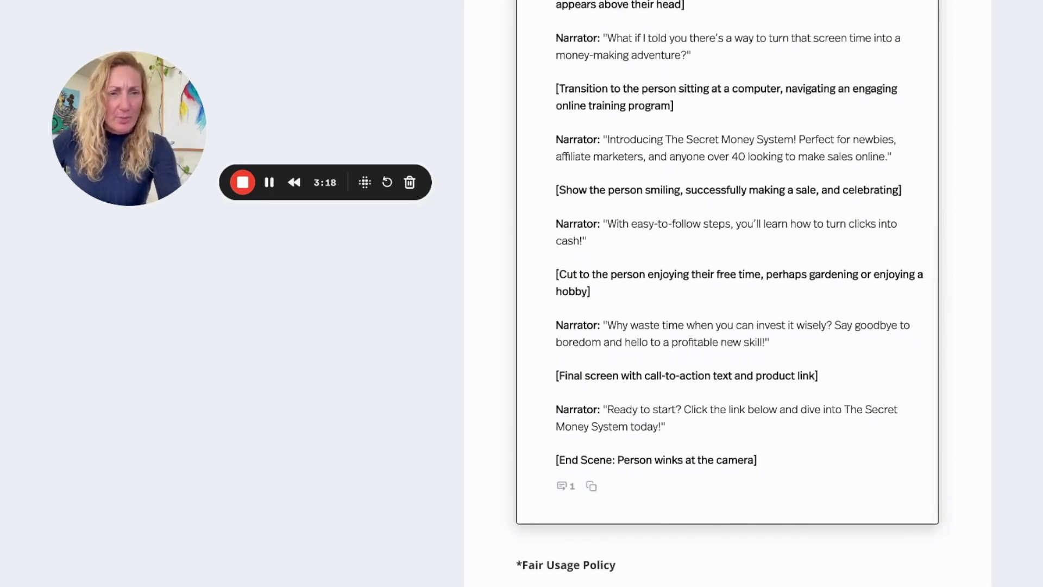
scroll(727, 293, "down", 1)
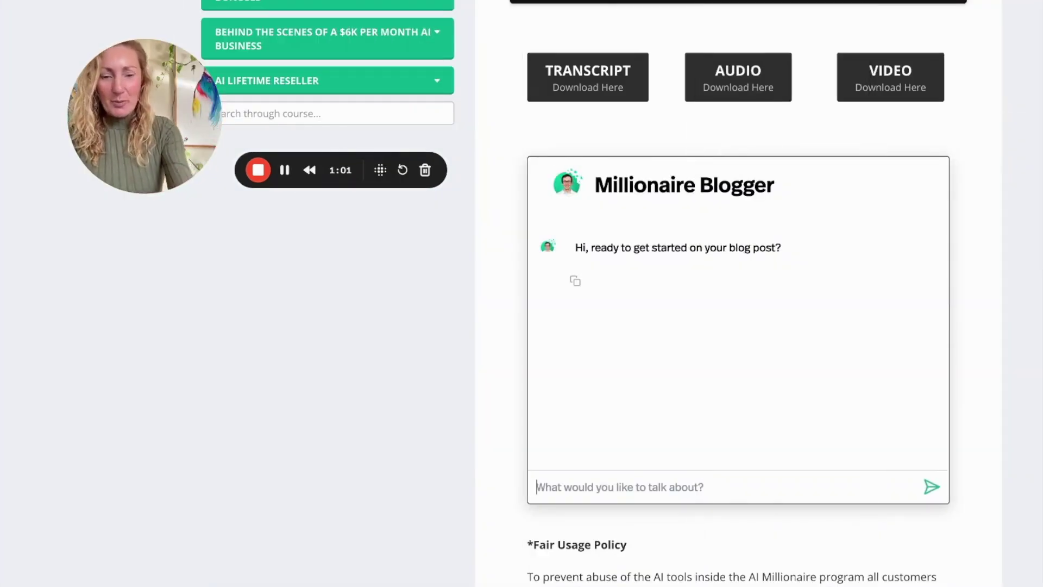
Step: Reply 'yes' to start, then give 'newbie affiliate marketers' as the blog audience
type("yes")
key("Return")
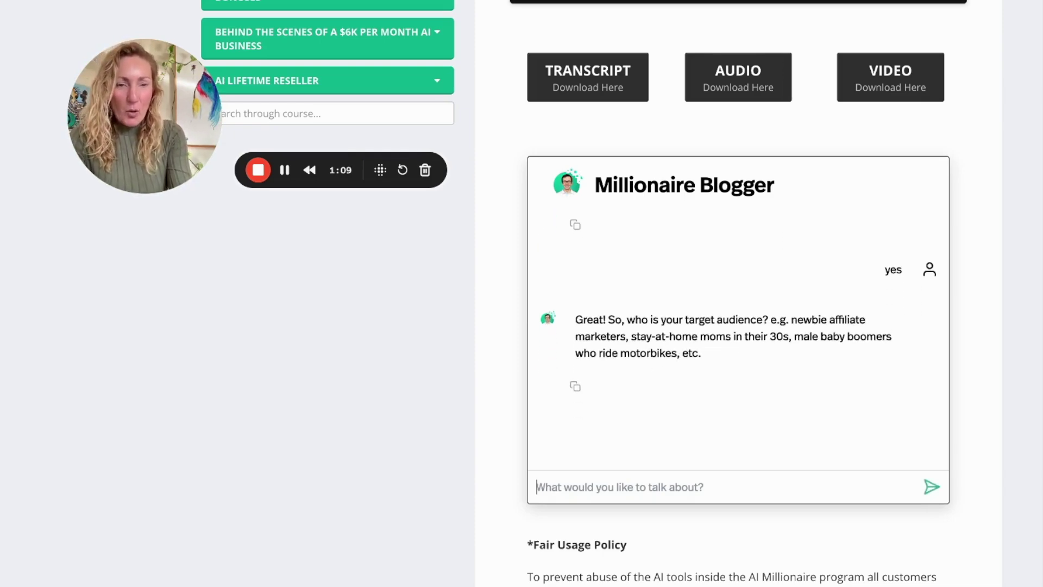
left_click_drag(784, 337, 792, 321)
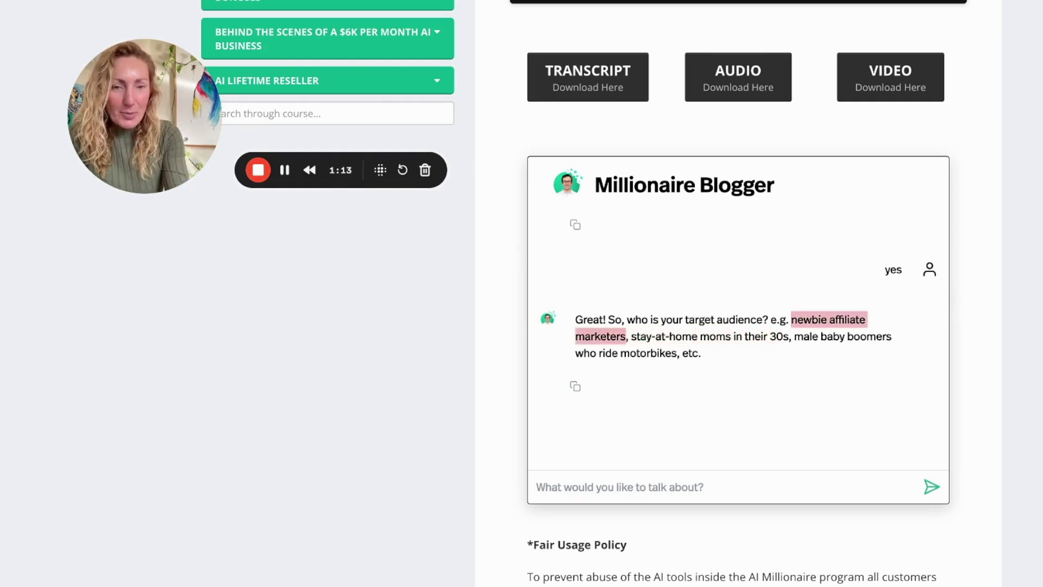
left_click(567, 485)
type("newbie affiliate marketers")
key("Return")
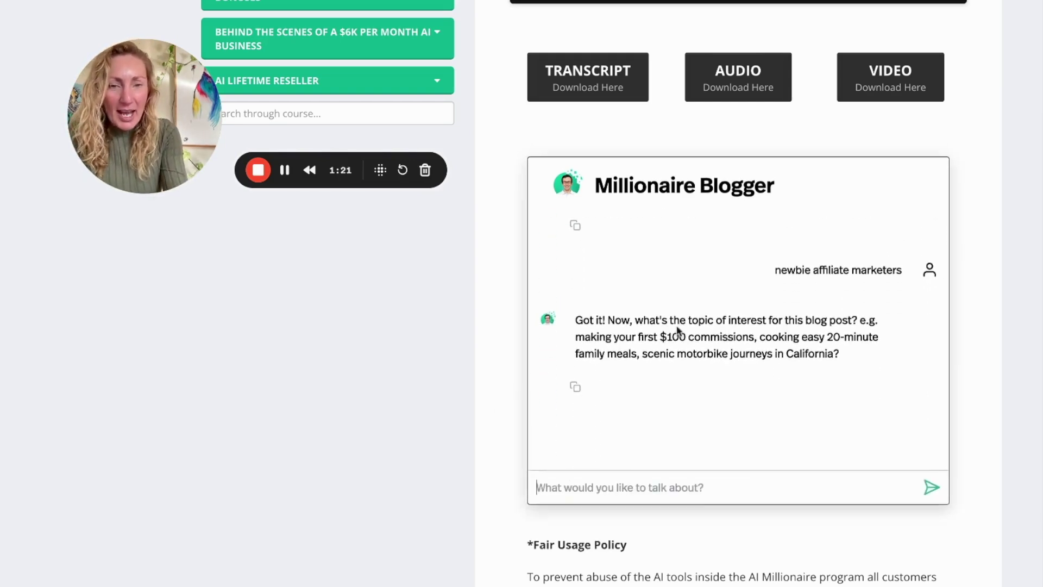
Step: Give 'making your first $100 commissions' as the topic and confirm 'yes' to generate the post
left_click_drag(576, 337, 753, 337)
key("ctrl+c")
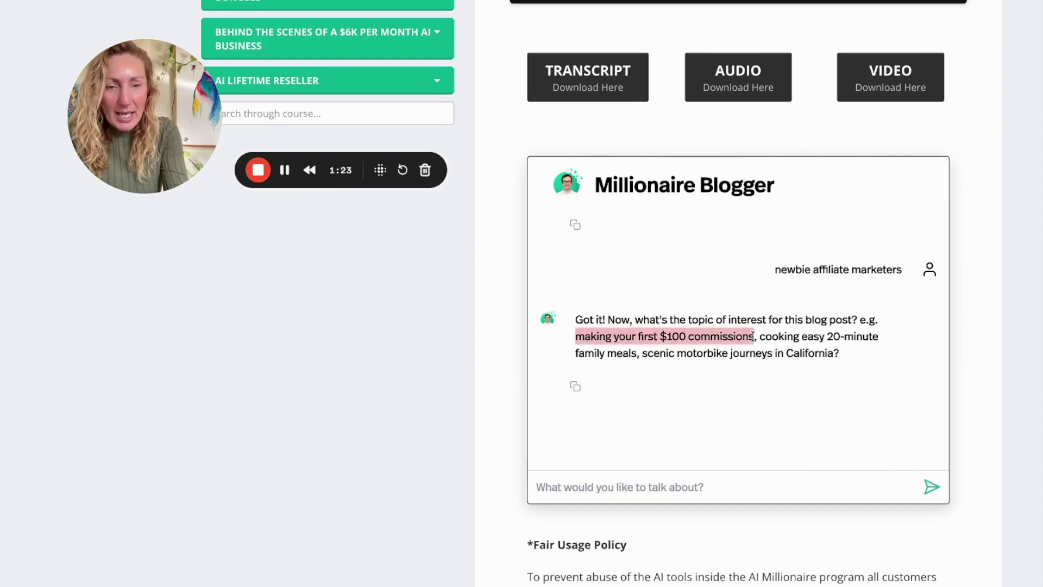
left_click(554, 480)
key("ctrl+v")
key("Return")
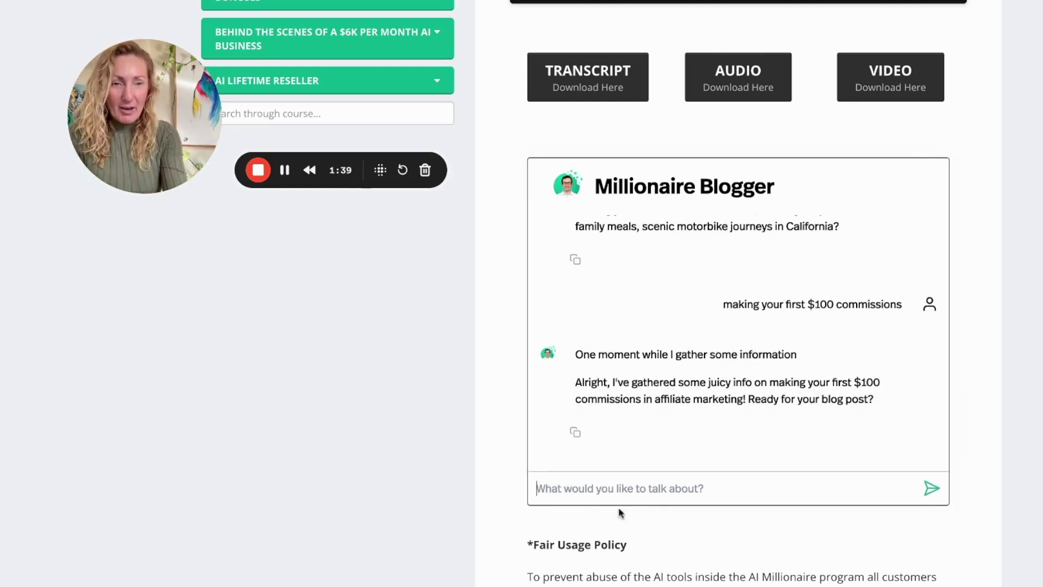
type("yes")
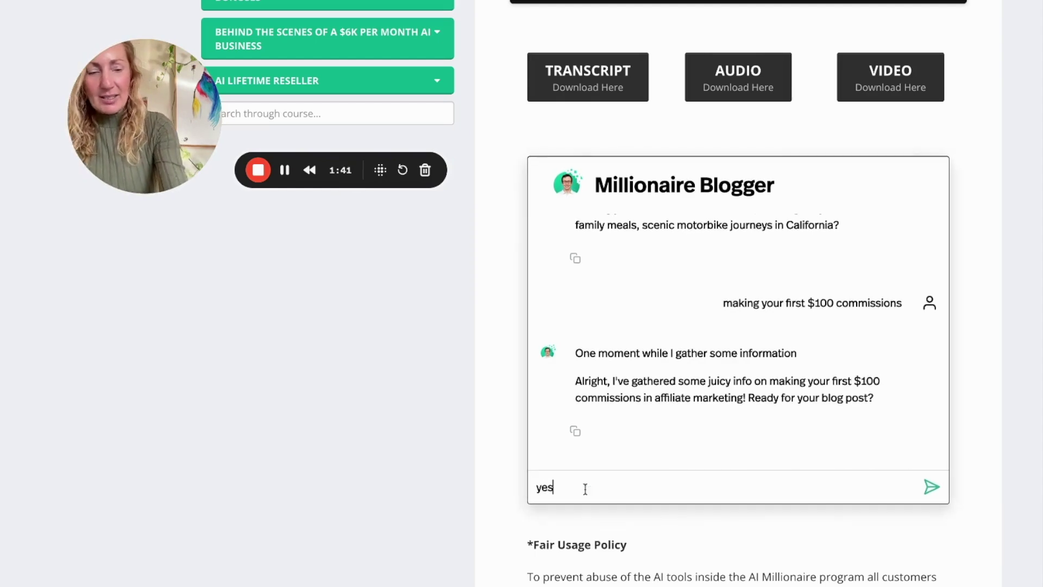
key("Return")
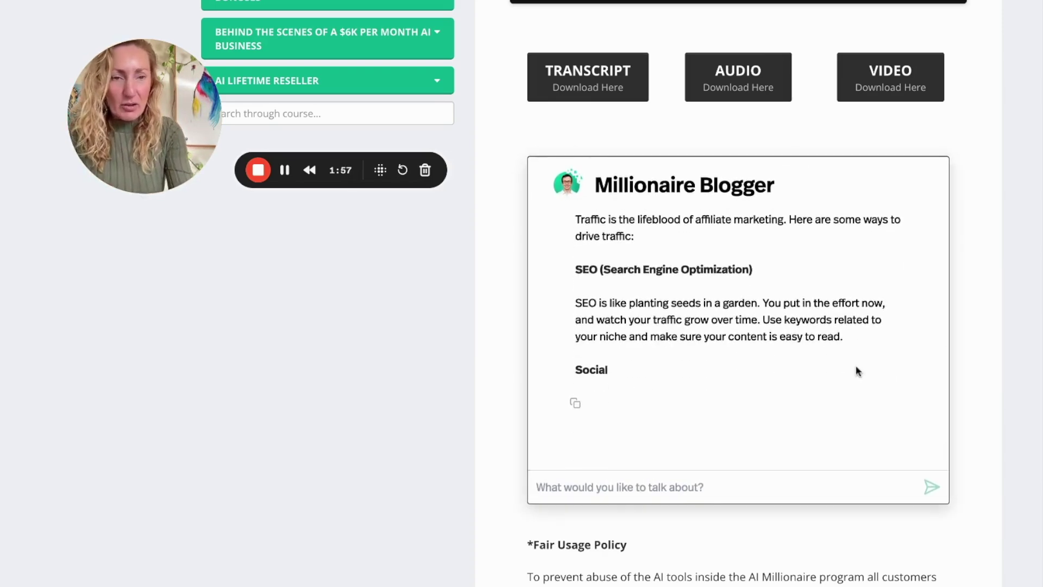
Step: Scroll through the blog post 'How to Make Your First $100 Commission as a Newbie Affiliate Marketer'
scroll(859, 370, "up", 5)
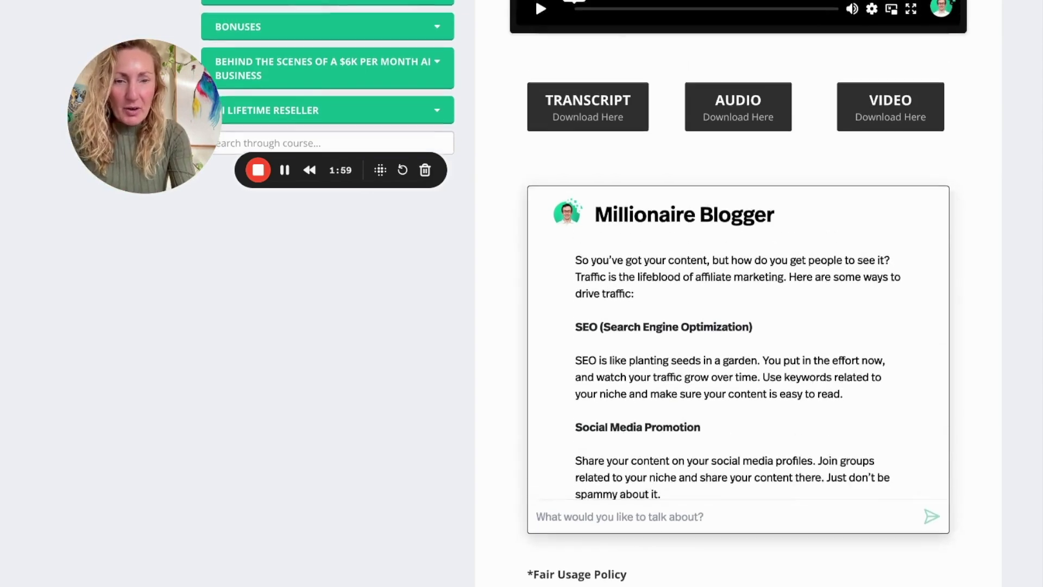
scroll(894, 421, "up", 1)
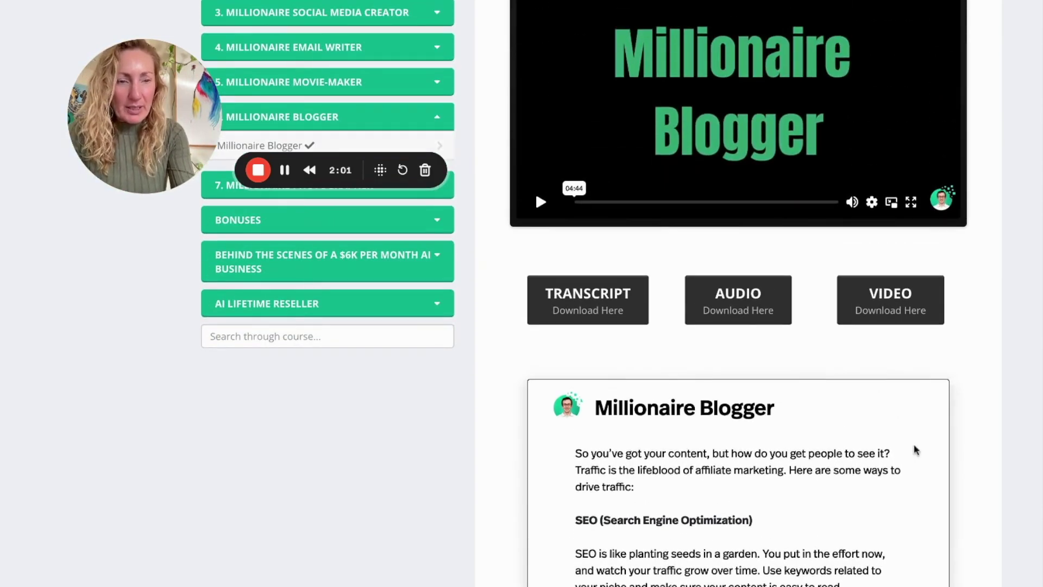
scroll(957, 453, "down", 4)
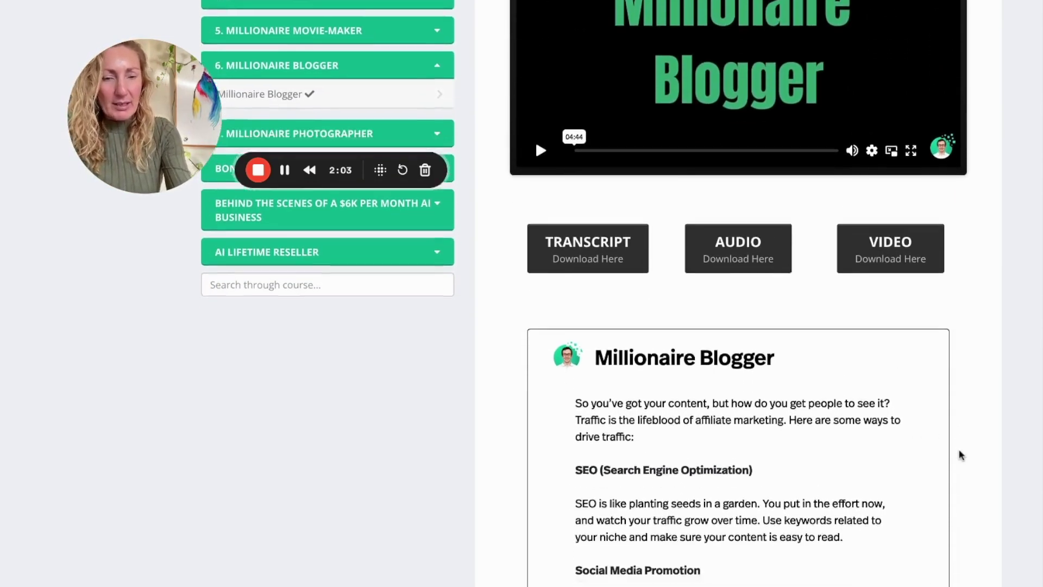
scroll(959, 455, "down", 1)
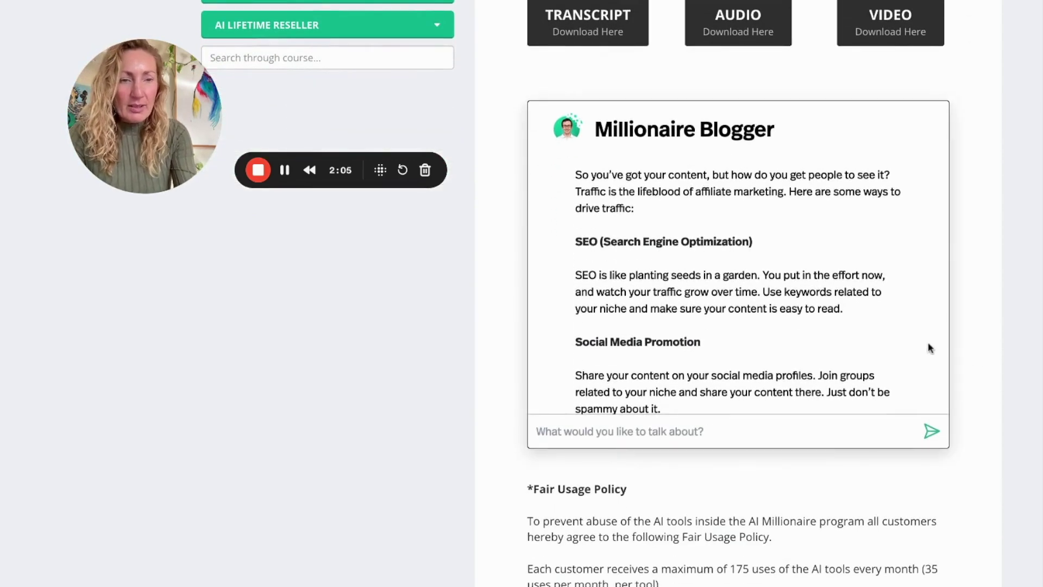
scroll(930, 348, "up", 5)
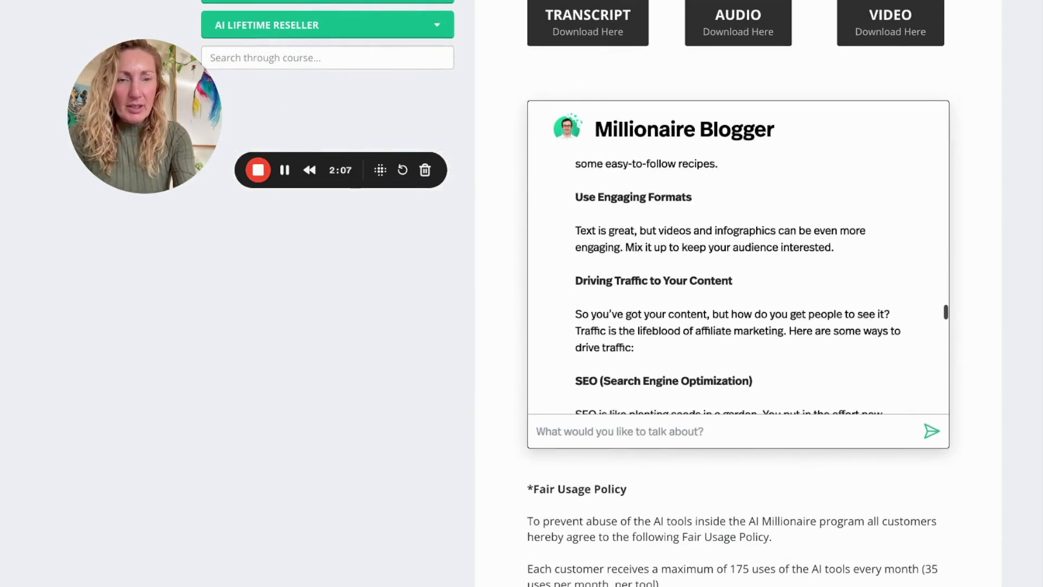
scroll(737, 272, "up", 15)
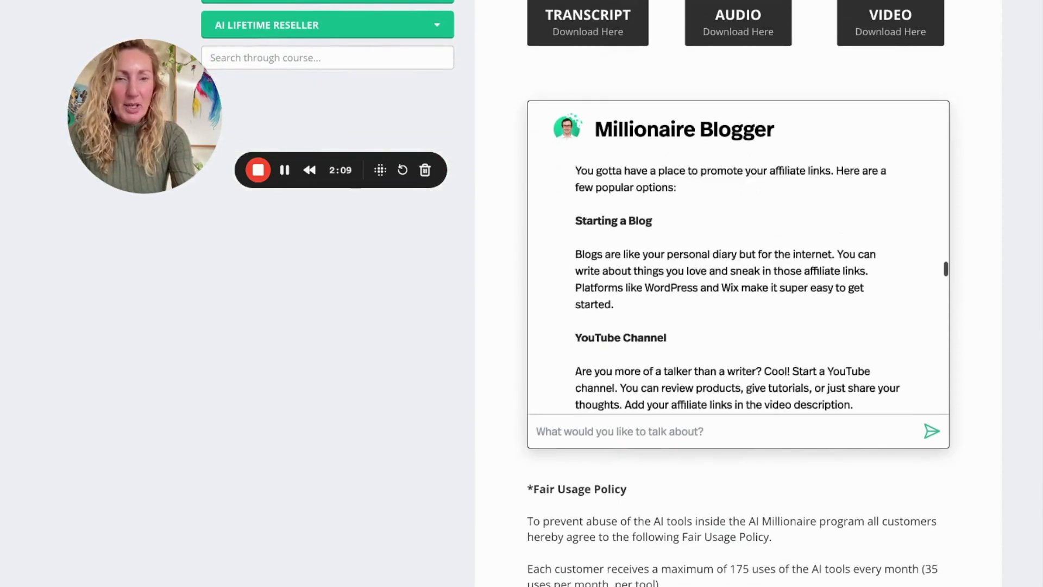
scroll(738, 272, "up", 15)
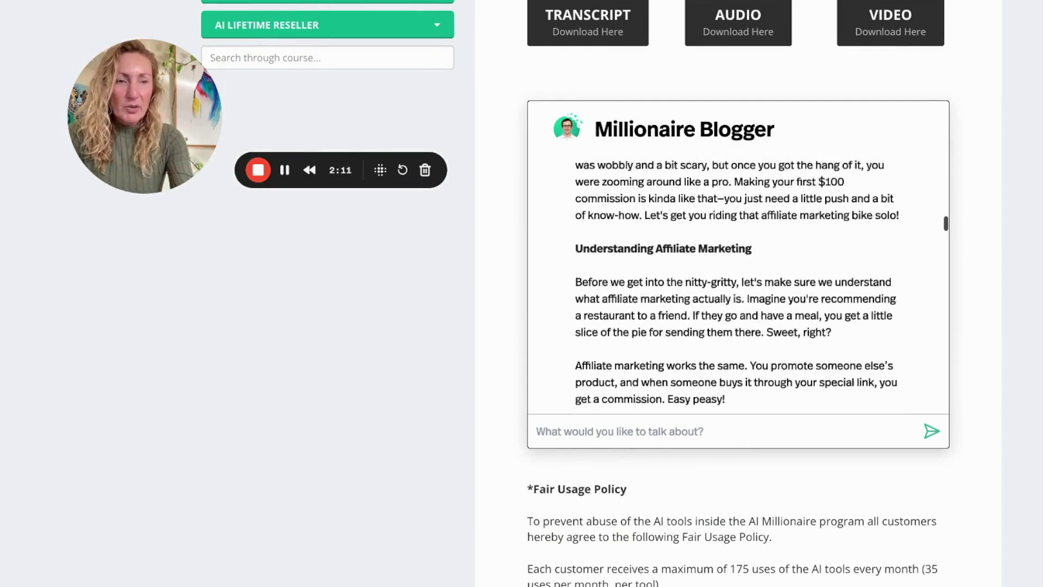
scroll(737, 271, "up", 3)
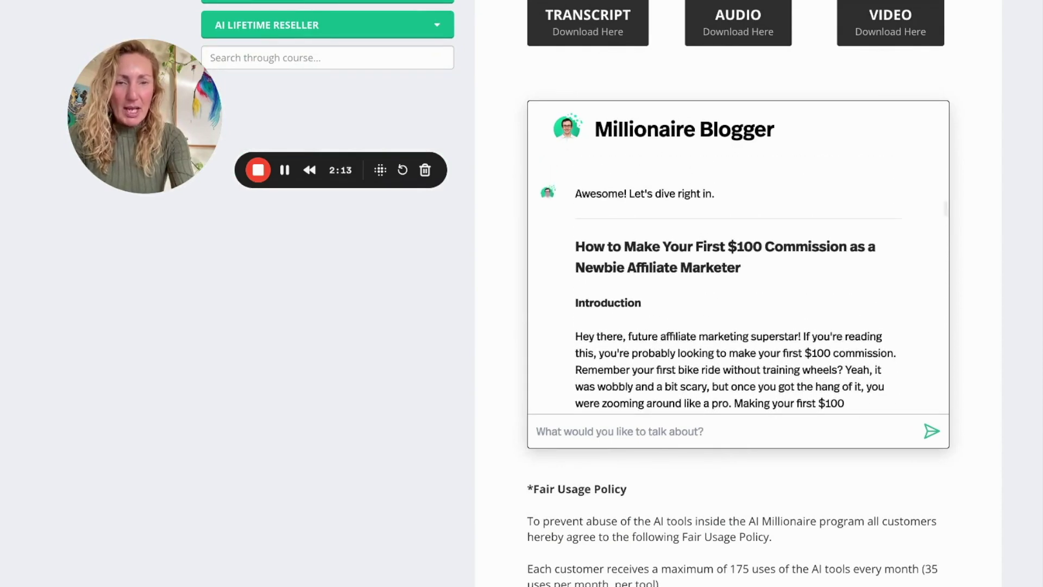
scroll(738, 272, "down", 2)
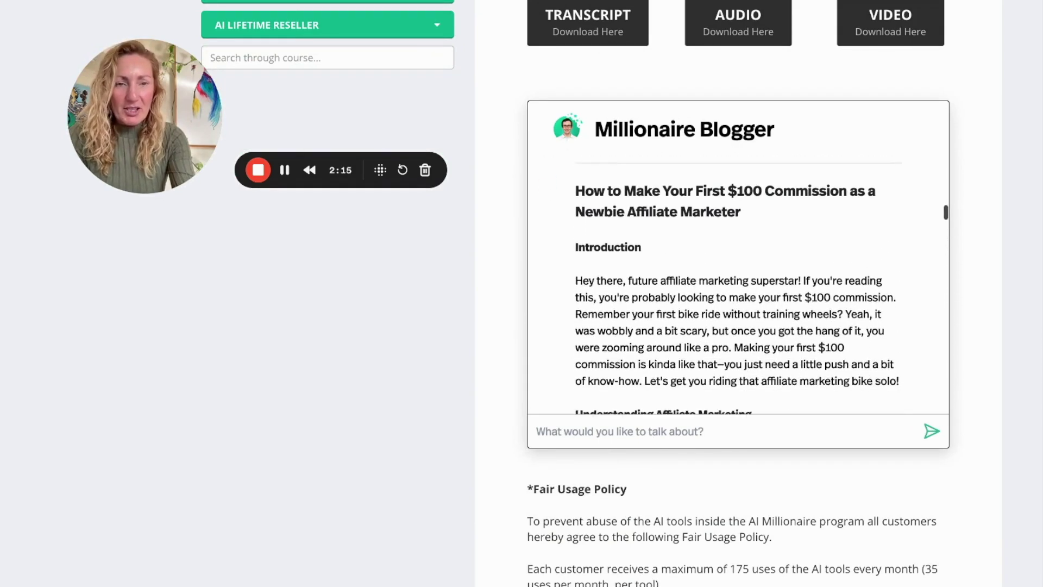
scroll(738, 272, "down", 4)
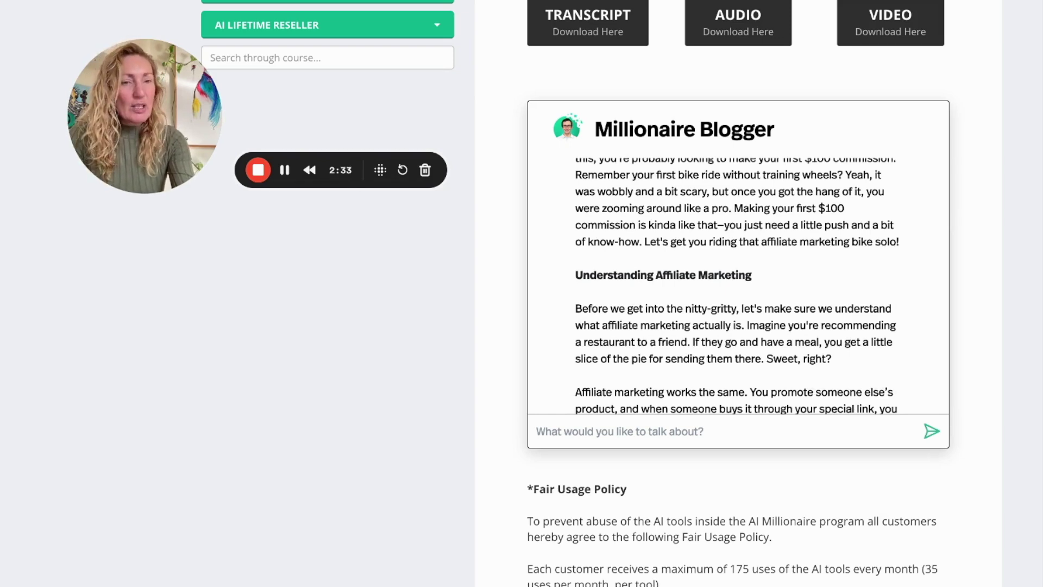
scroll(738, 283, "down", 1)
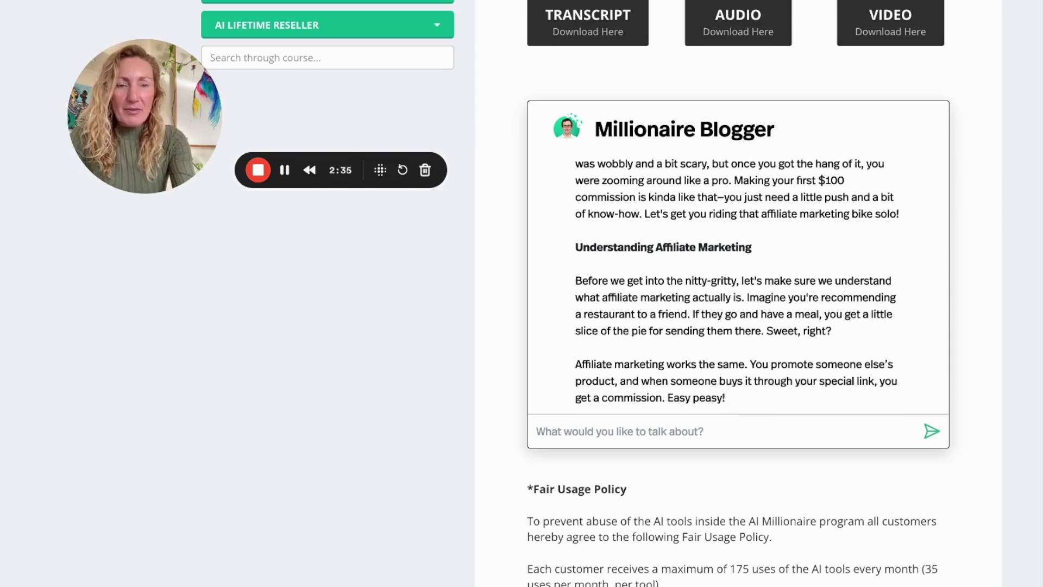
scroll(738, 283, "down", 1)
scroll(738, 283, "down", 2)
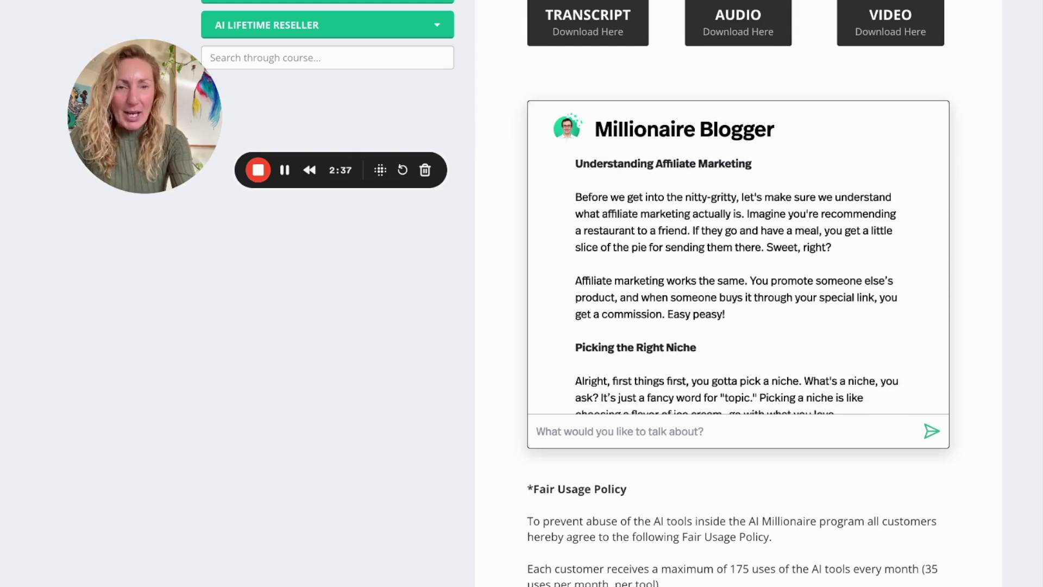
scroll(737, 282, "down", 4)
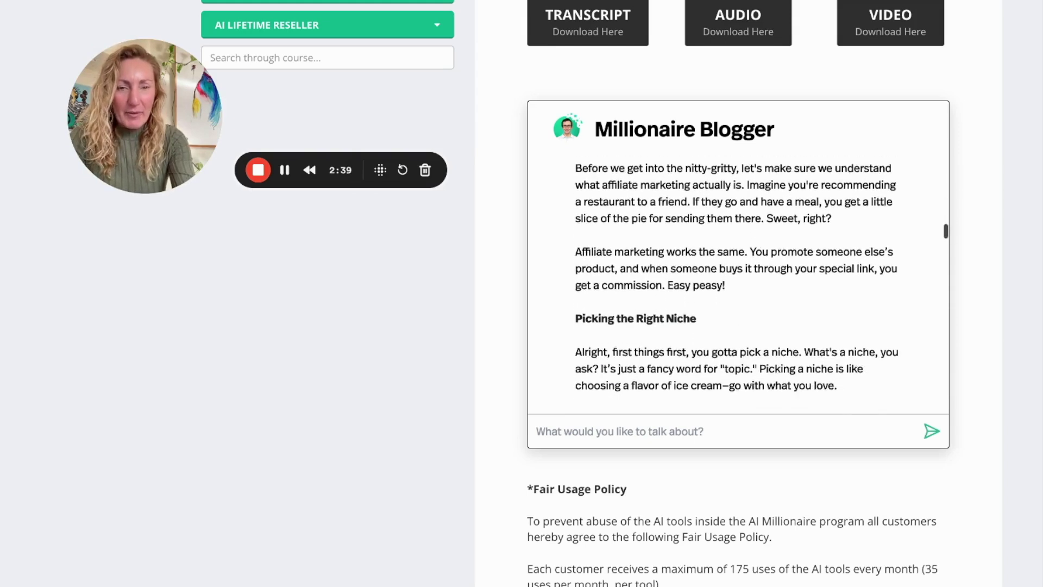
scroll(738, 282, "down", 12)
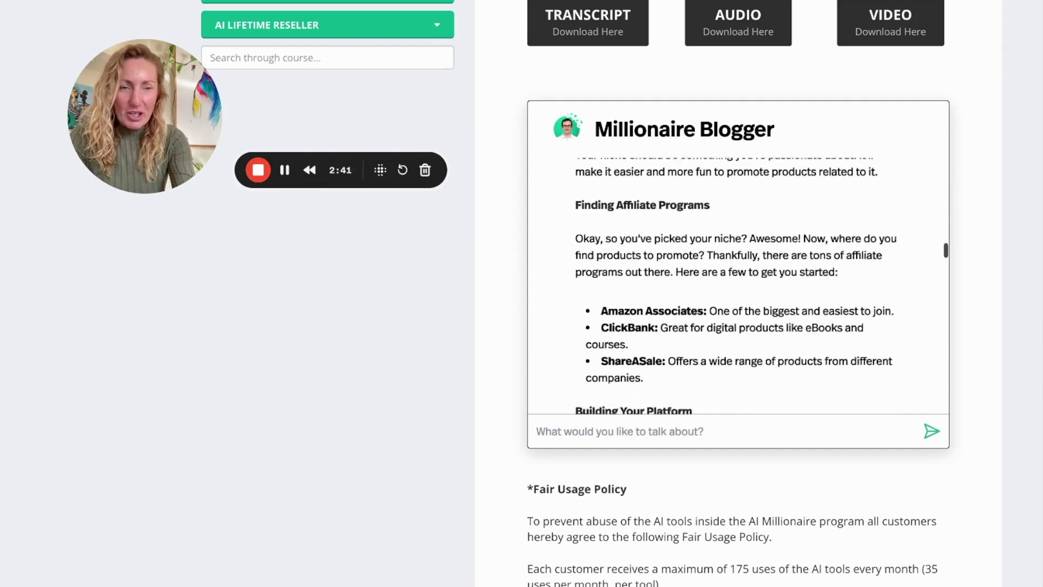
scroll(738, 282, "down", 2)
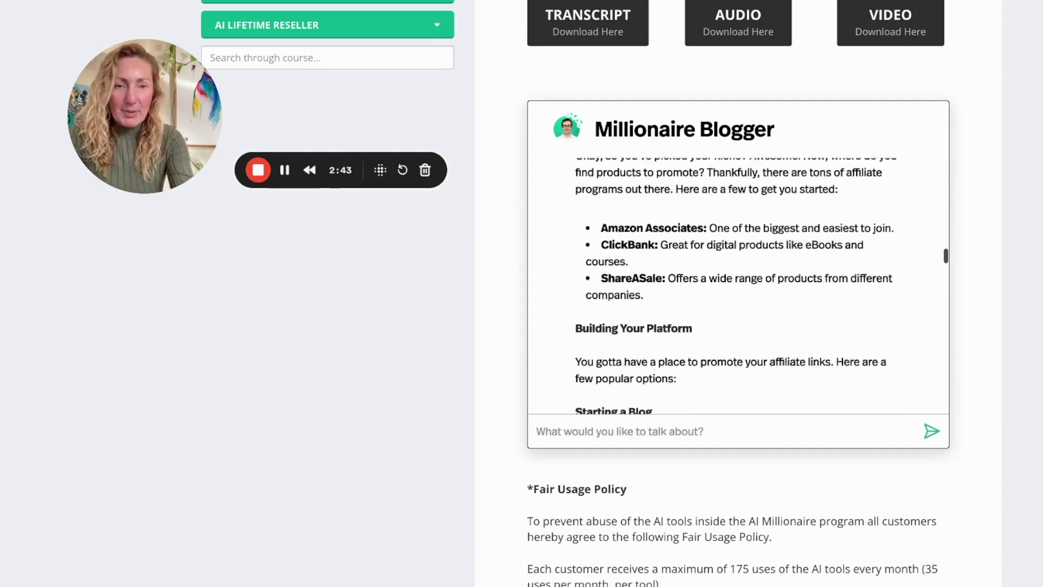
scroll(738, 282, "down", 3)
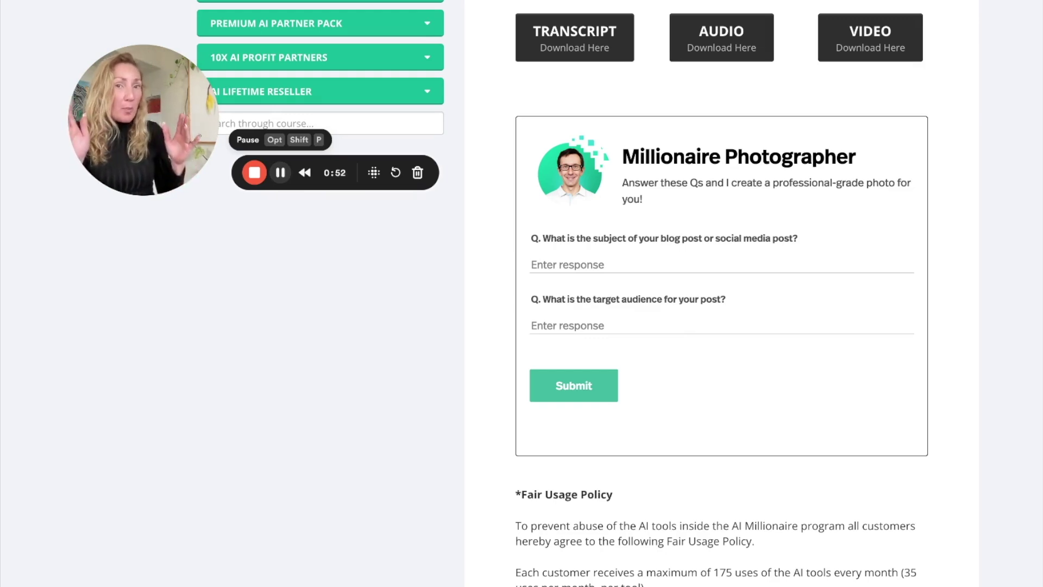
Step: Submit the photo request: happy person celebrating their first $100 commission online, audience '40+ male'
left_click(535, 263)
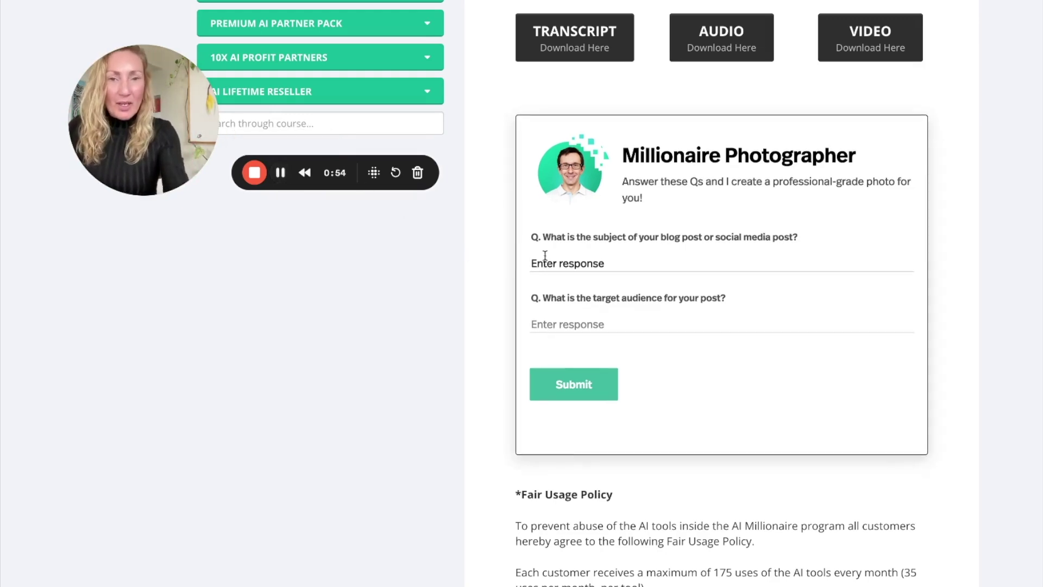
type("happy person celebrating their first $100 commission")
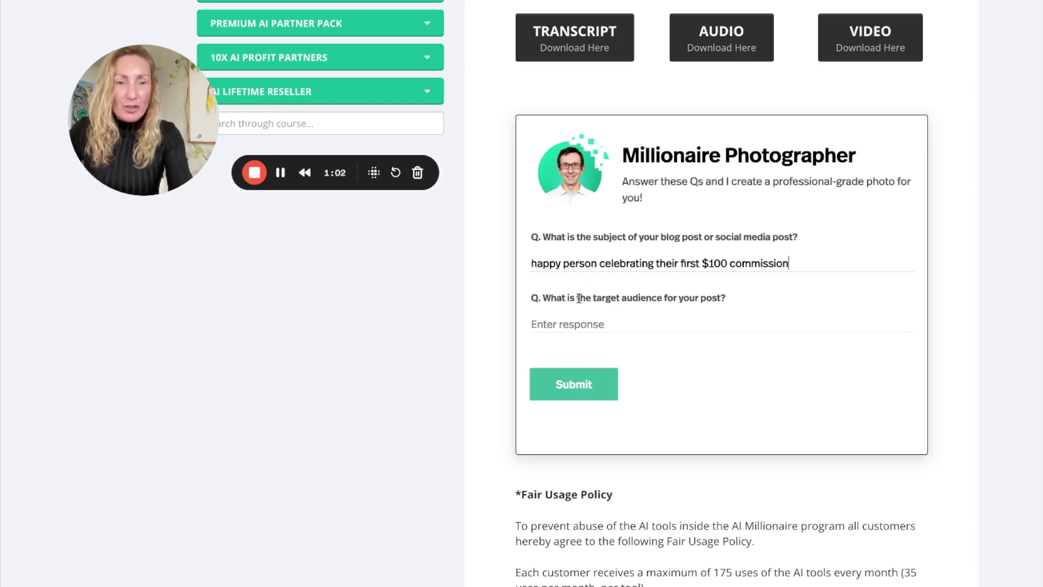
left_click(567, 321)
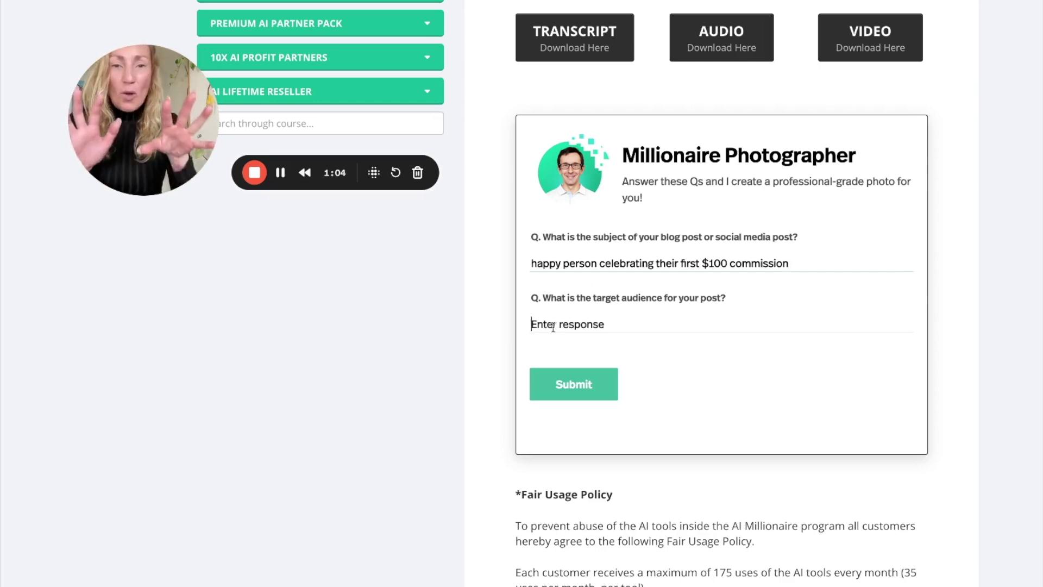
left_click(799, 262)
type("onlin")
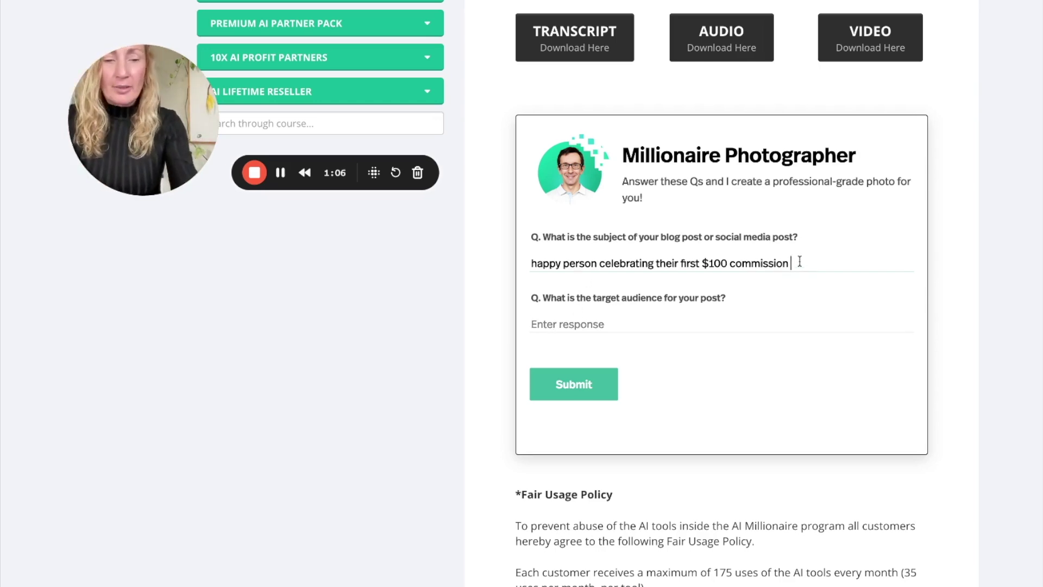
type("e")
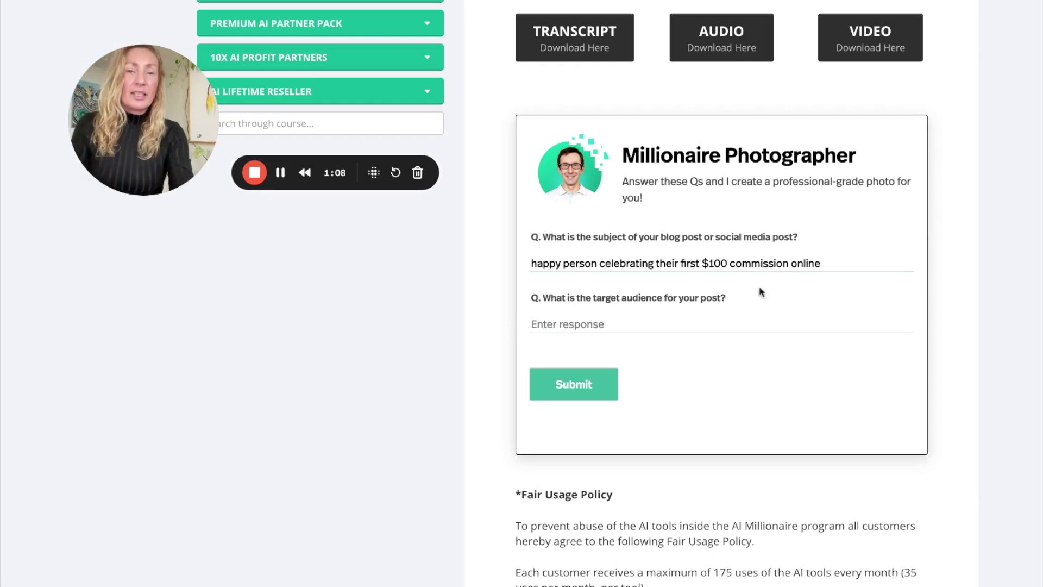
left_click(711, 322)
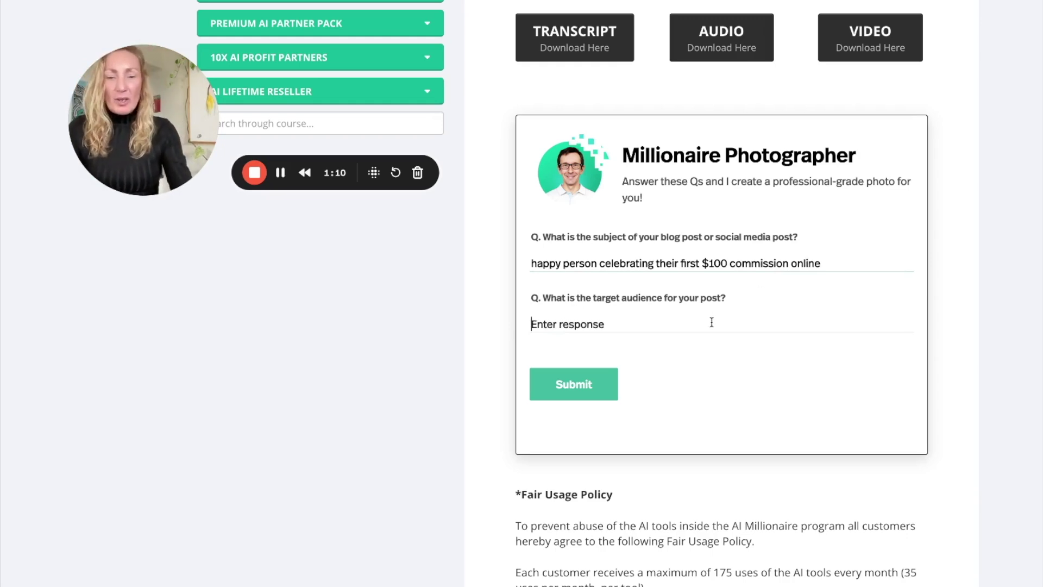
type("40+")
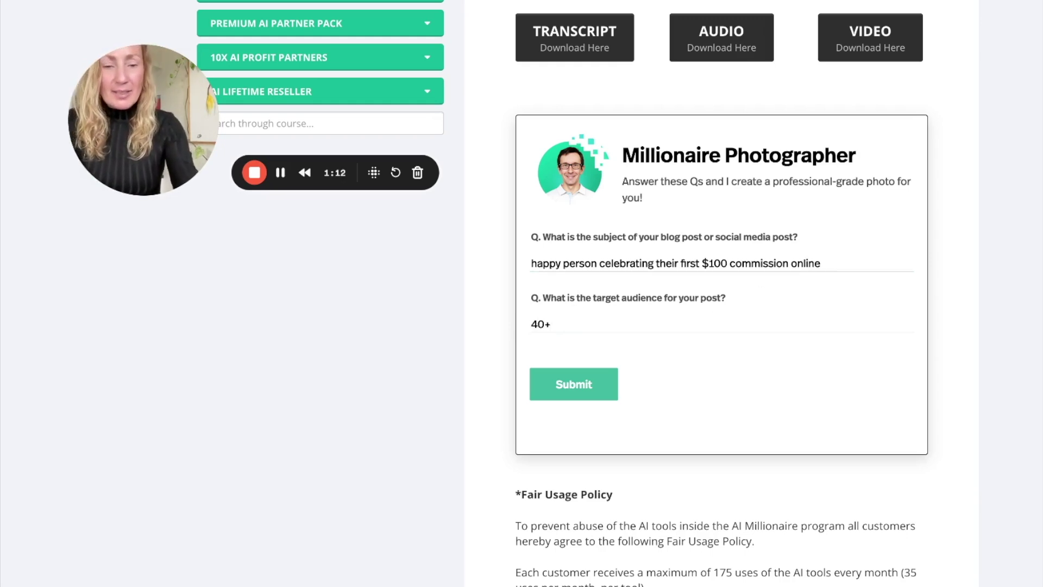
type(" male")
left_click(596, 389)
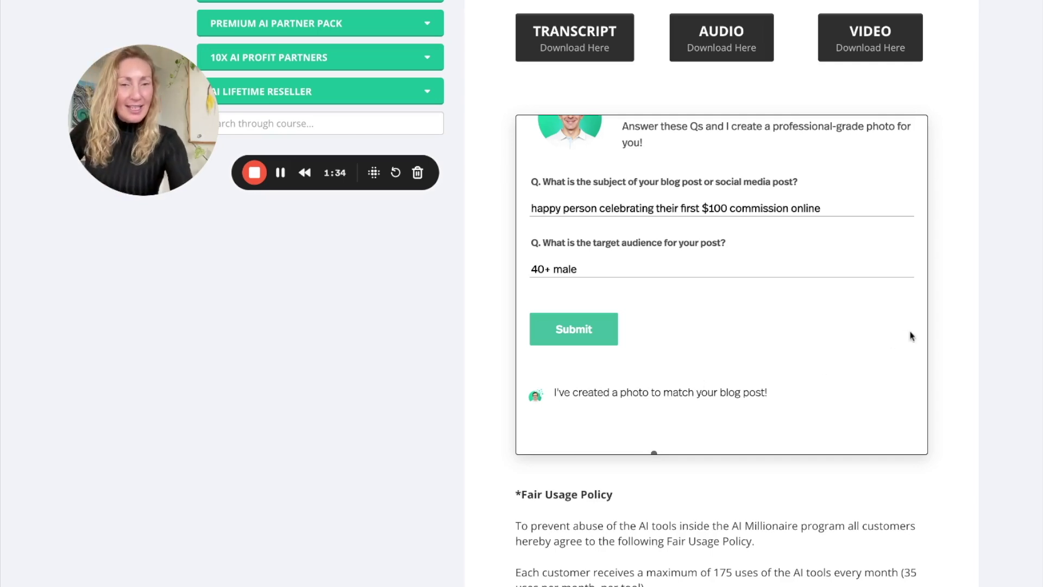
Step: Scroll the reply to view the grey-haired man cheering amid flying dollar bills
scroll(912, 337, "down", 3)
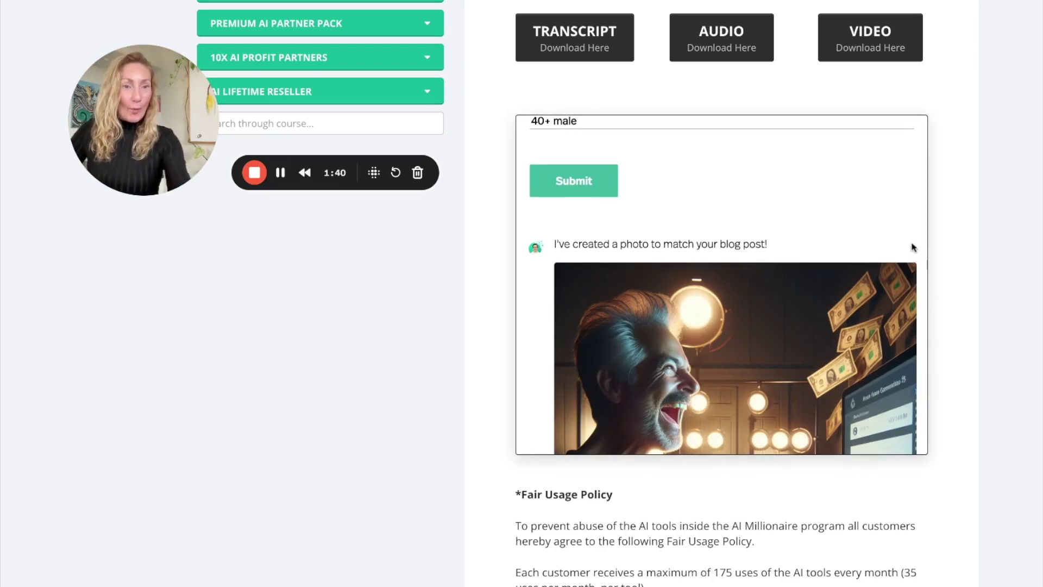
scroll(912, 244, "down", 4)
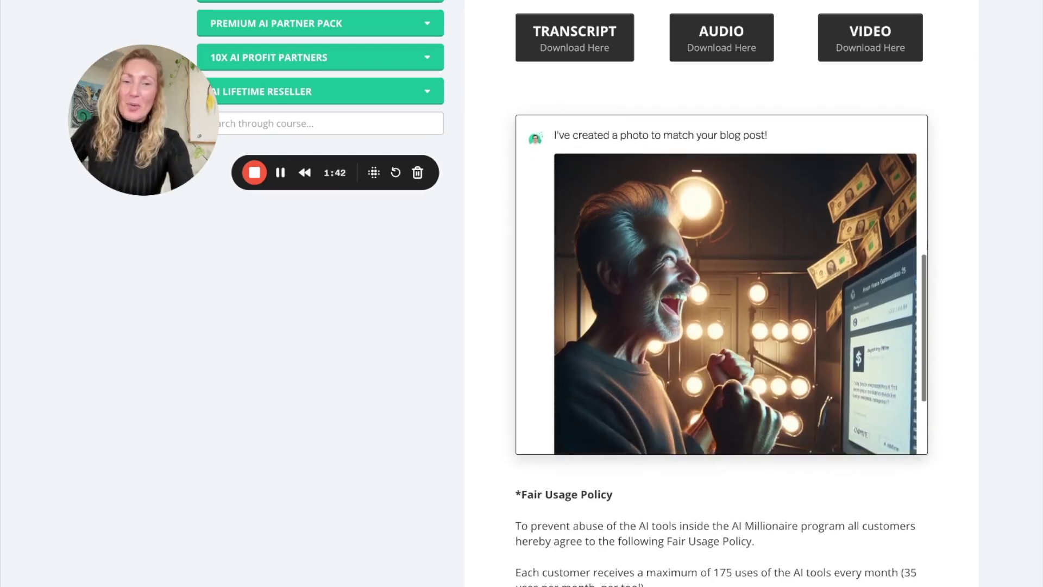
scroll(734, 282, "down", 1)
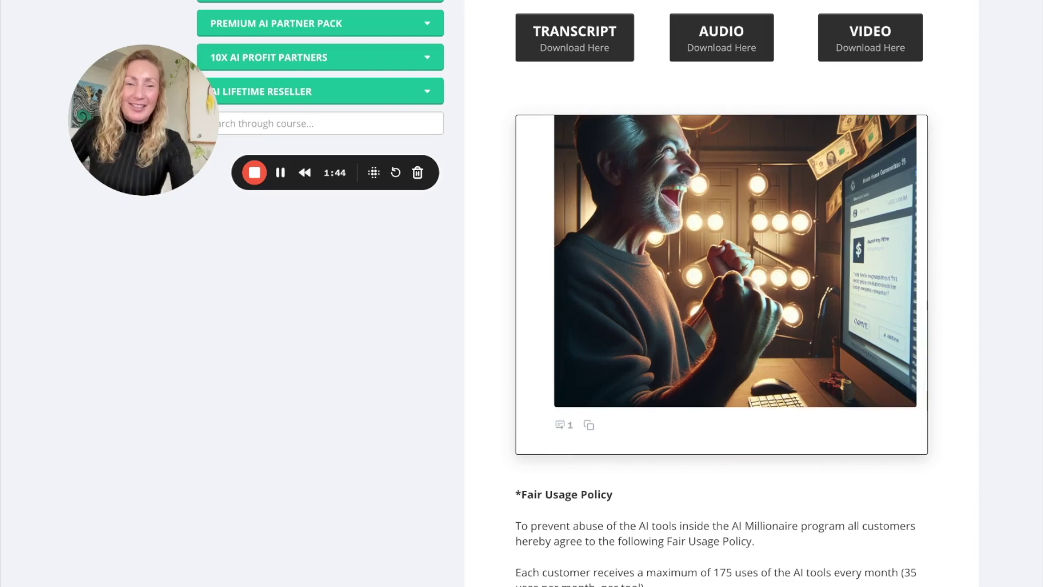
scroll(734, 283, "up", 1)
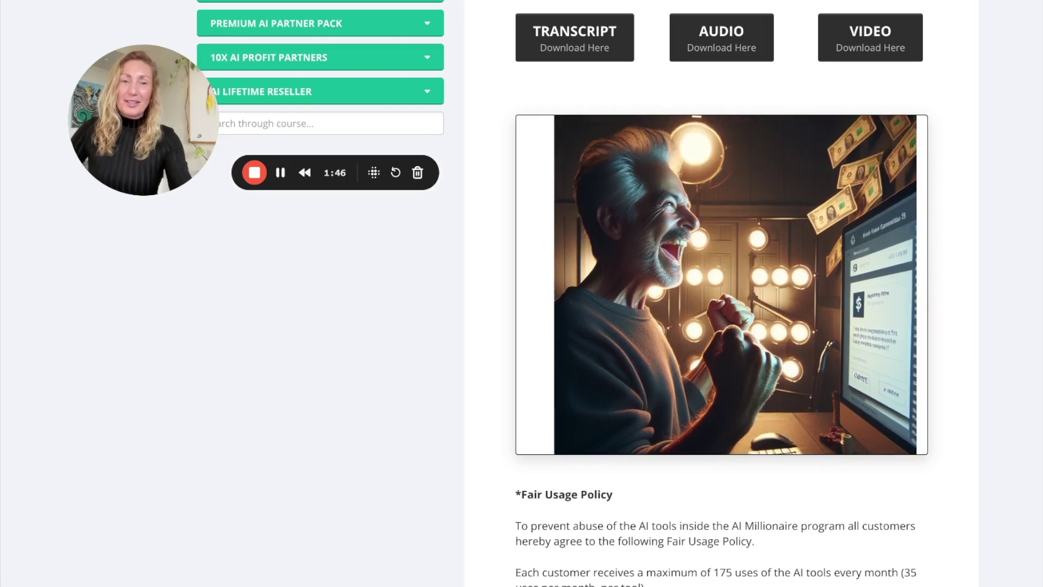